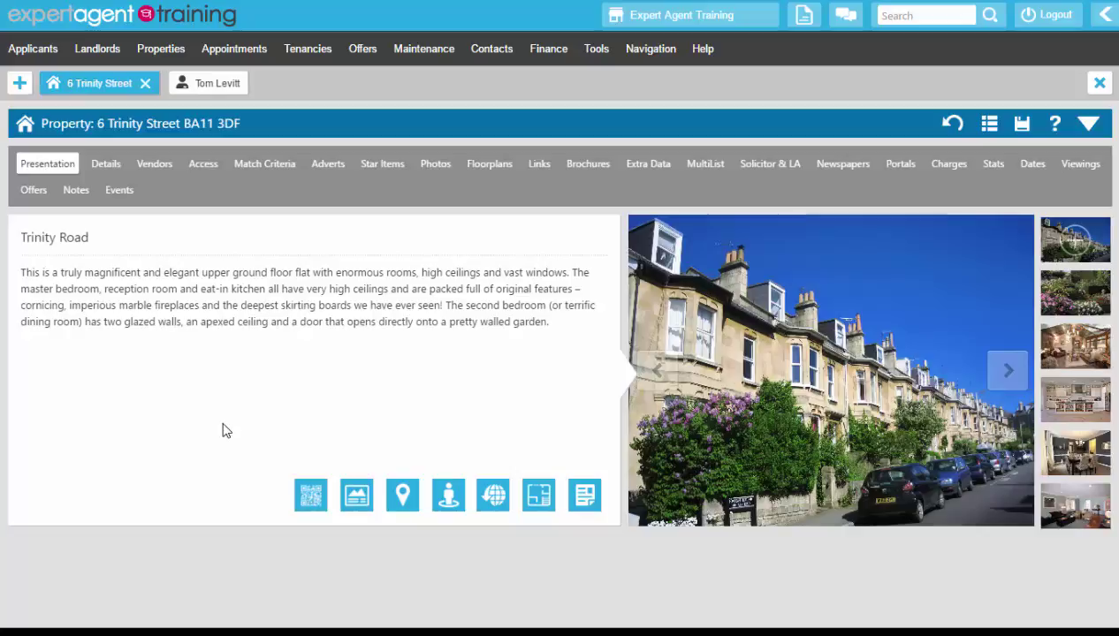
pyautogui.rightClick(345, 134)
pyautogui.click(988, 125)
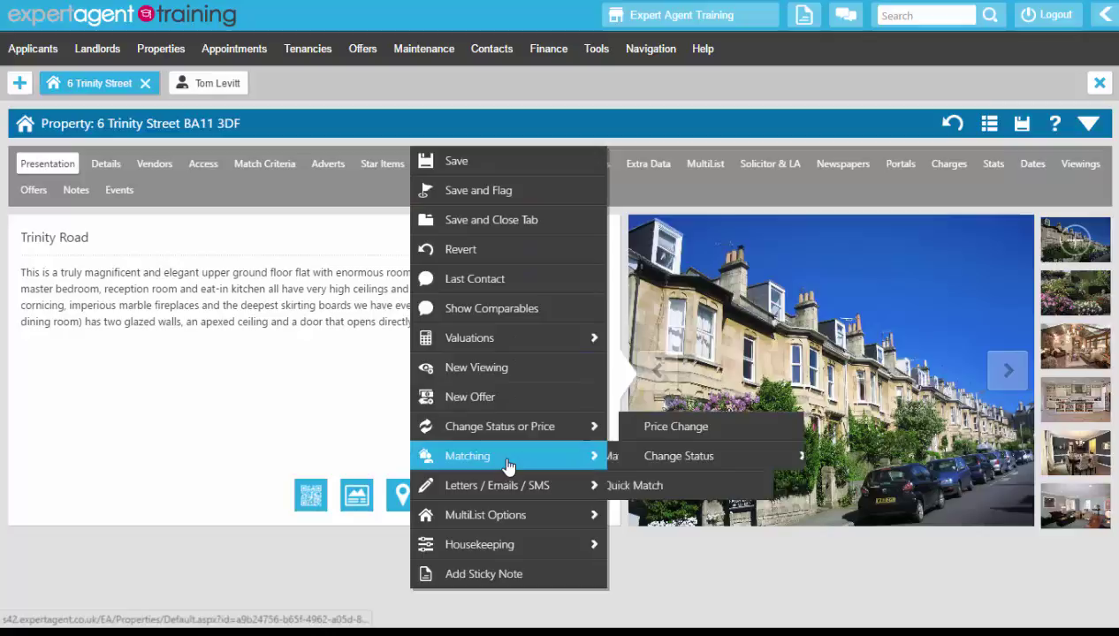
pyautogui.moveTo(508, 457)
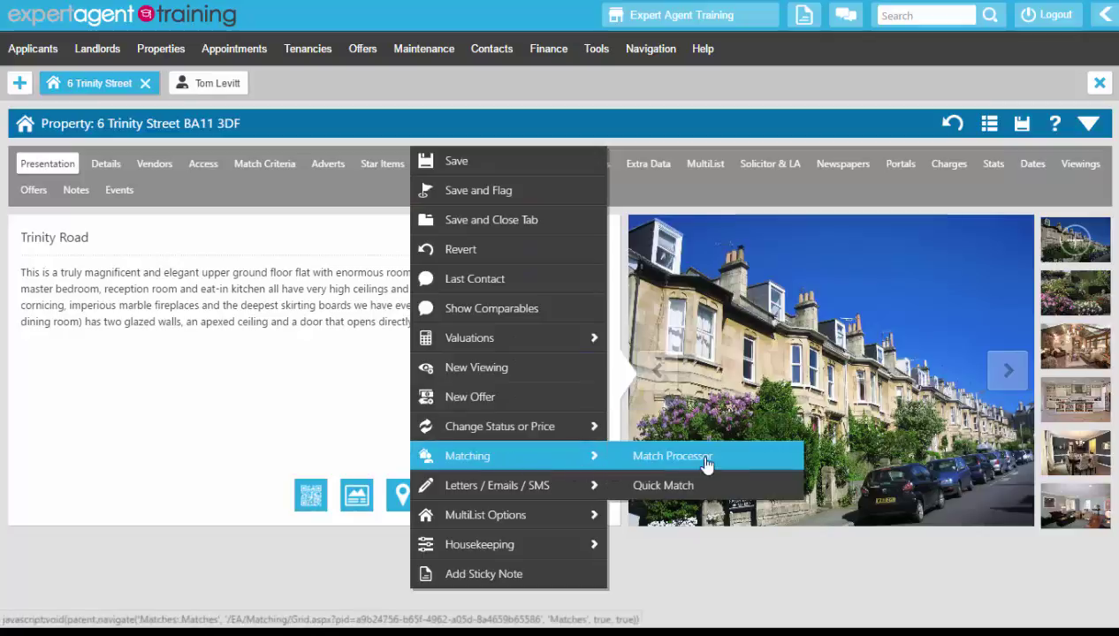
pyautogui.click(768, 464)
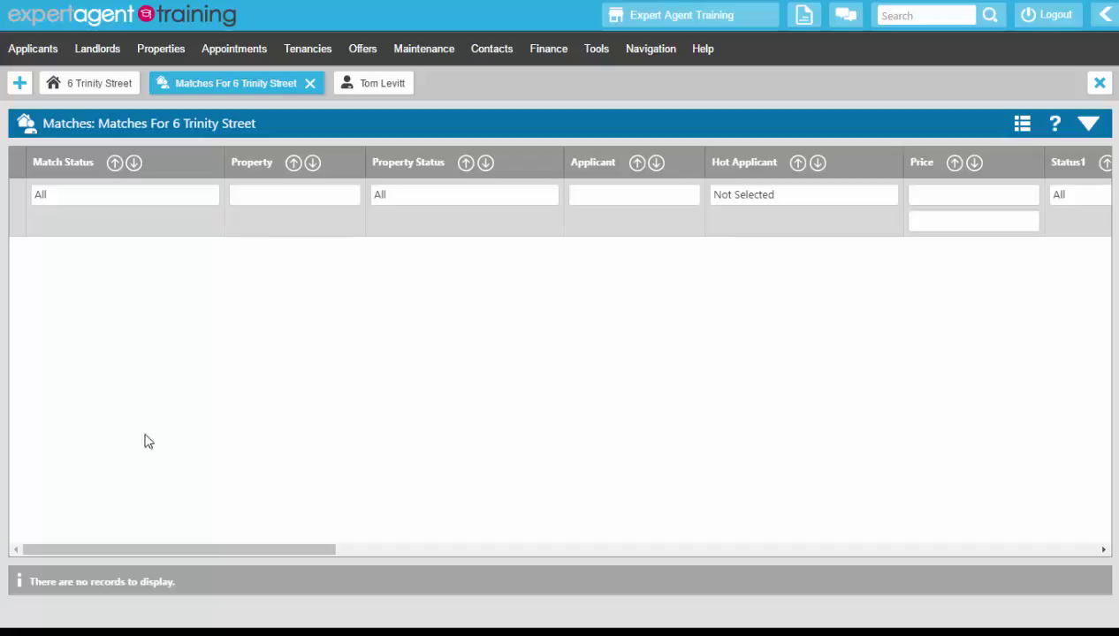
pyautogui.rightClick(356, 151)
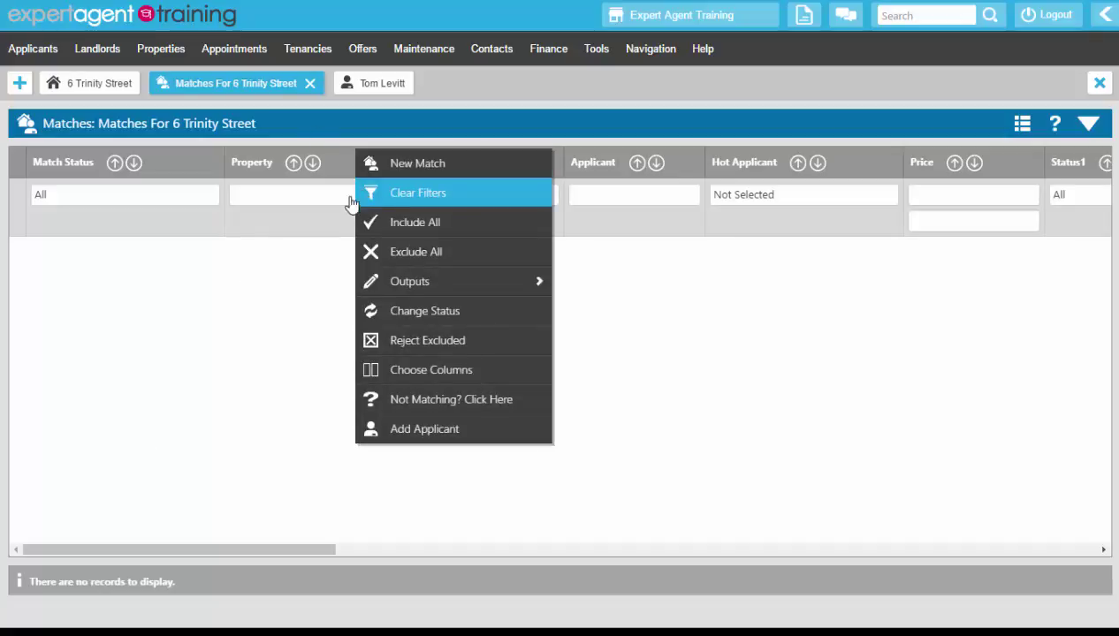
pyautogui.click(255, 273)
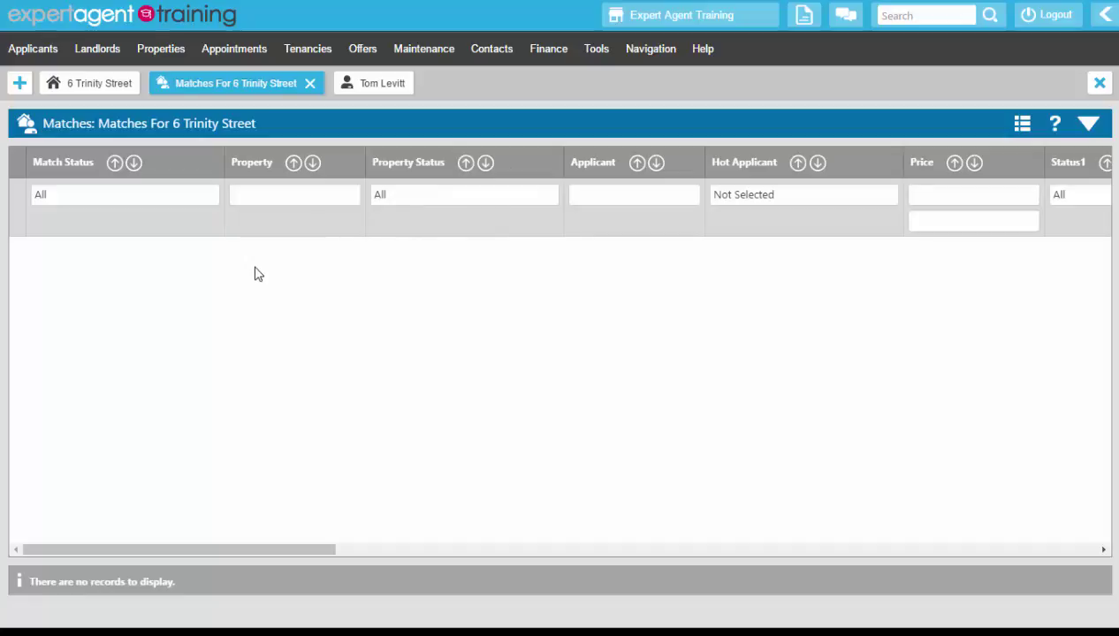
pyautogui.rightClick(344, 157)
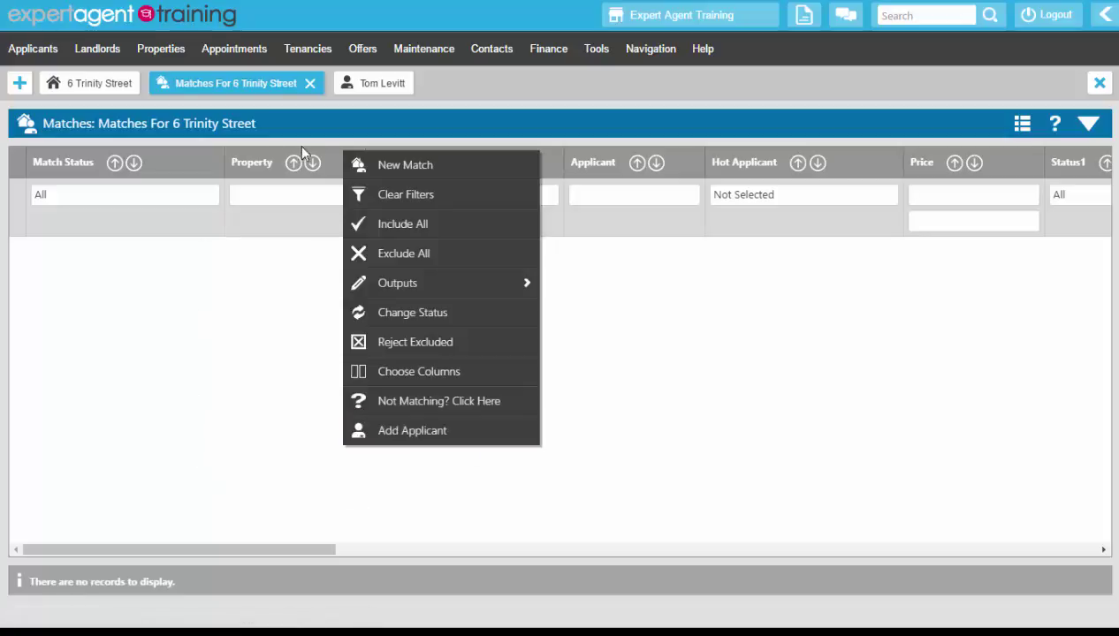
# - Run a new match with all four inclusion options ticked and acknowledge the 12 matches found
pyautogui.click(485, 175)
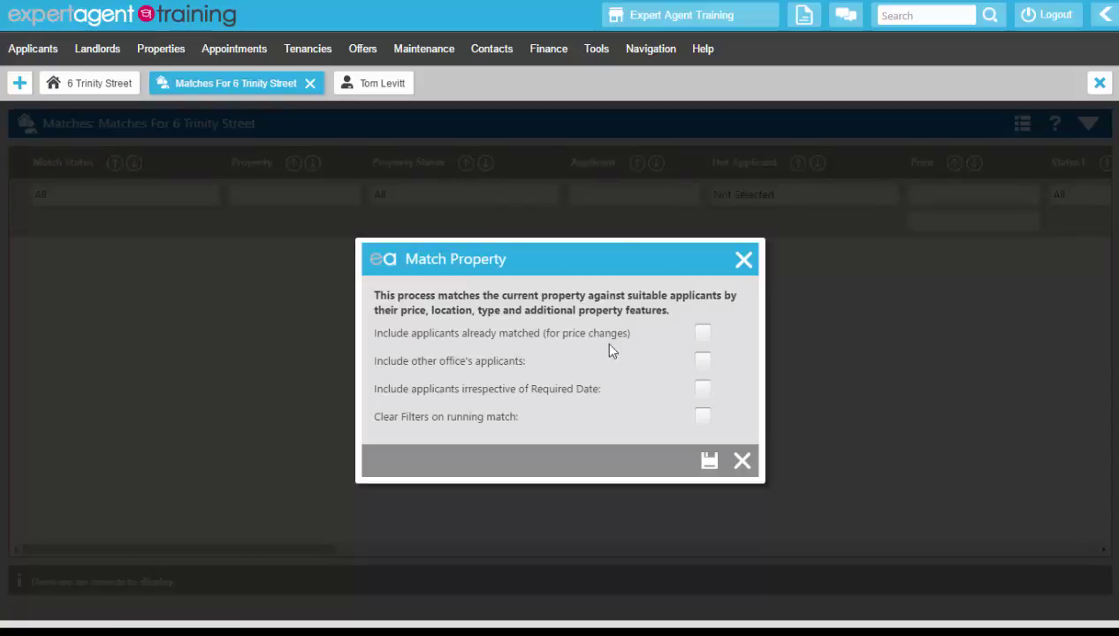
pyautogui.click(707, 334)
pyautogui.click(704, 364)
pyautogui.click(703, 389)
pyautogui.click(705, 417)
pyautogui.click(710, 473)
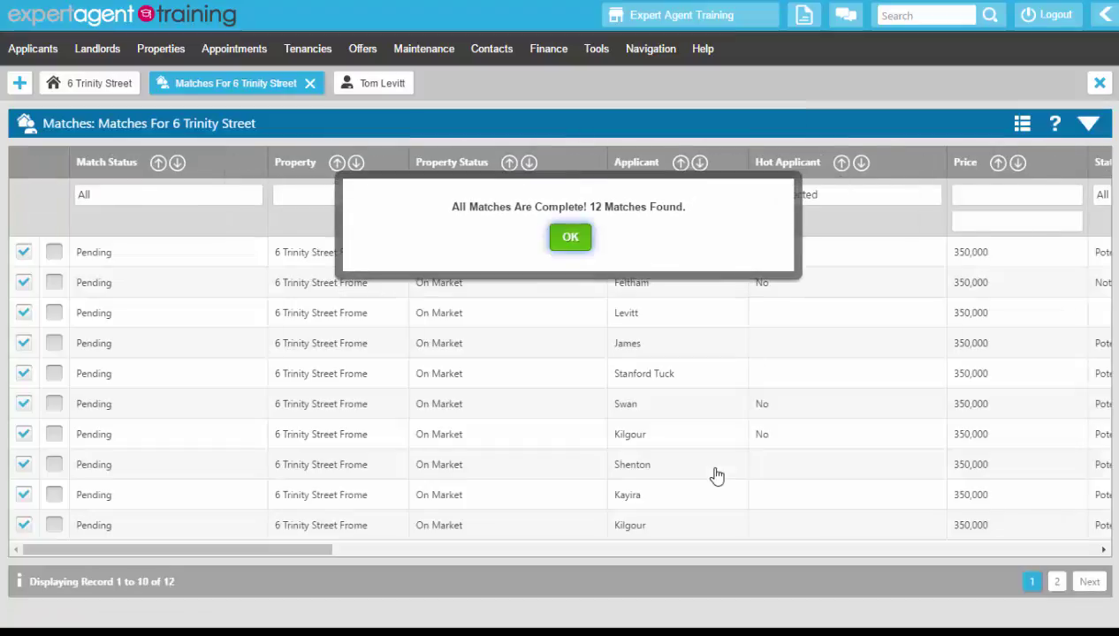
pyautogui.click(571, 240)
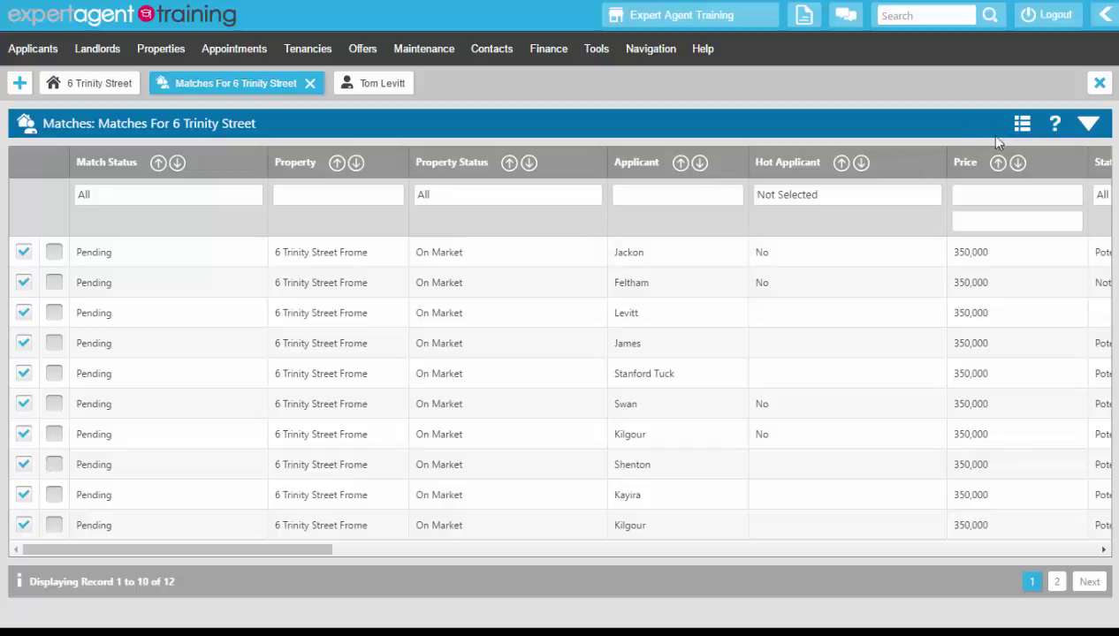
# - Show the match details panel and browse the matched applicants' details row by row
pyautogui.click(1090, 126)
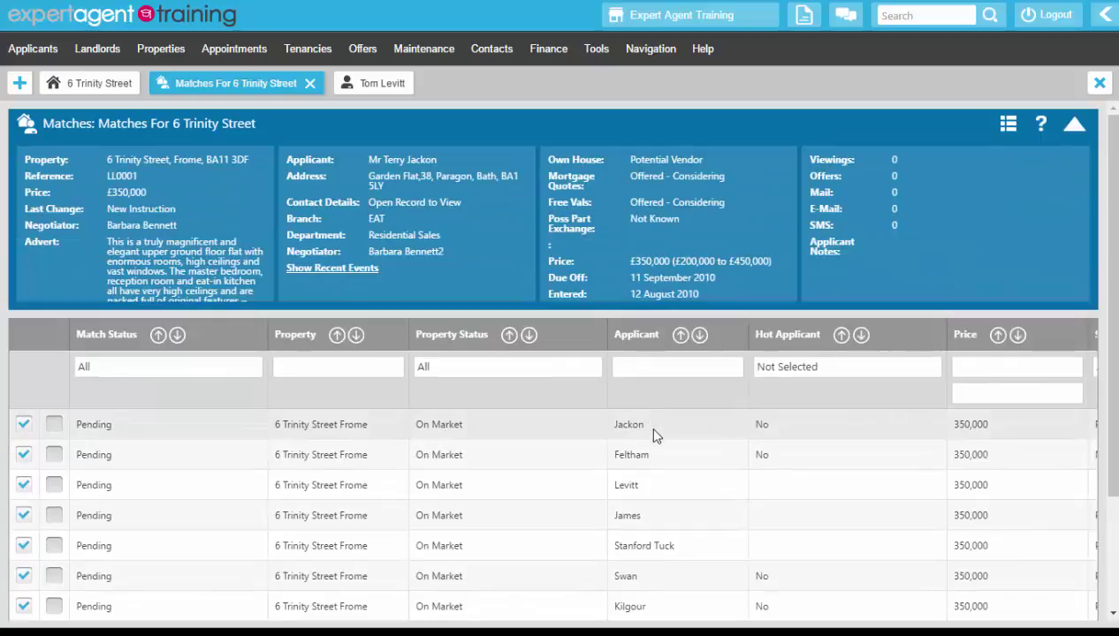
pyautogui.click(651, 465)
pyautogui.click(652, 485)
pyautogui.click(648, 513)
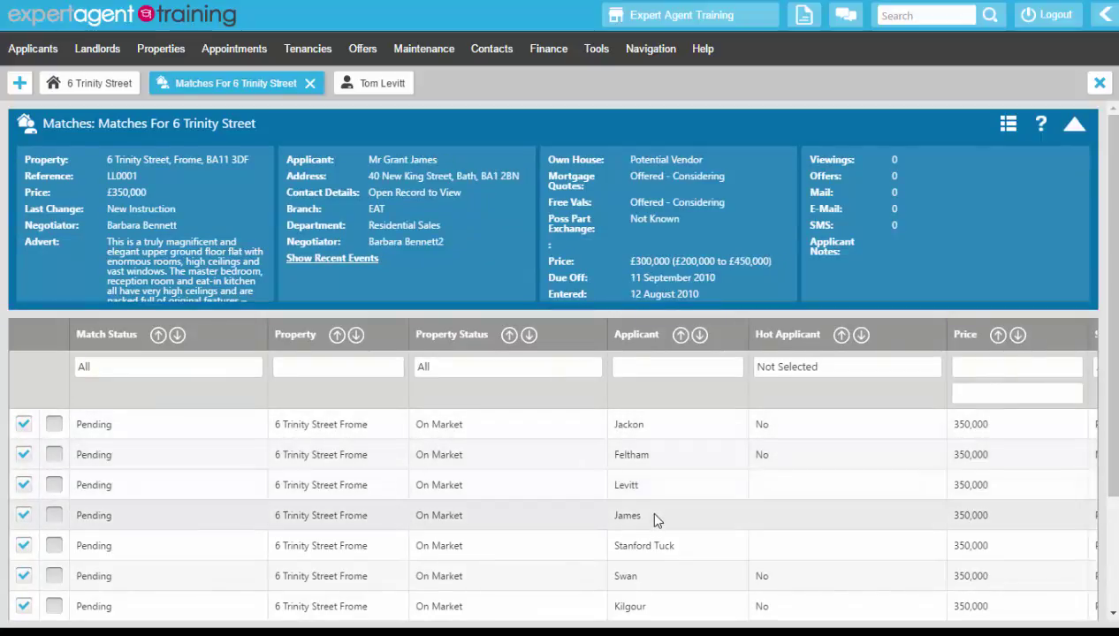
pyautogui.click(654, 541)
pyautogui.click(656, 579)
pyautogui.click(654, 609)
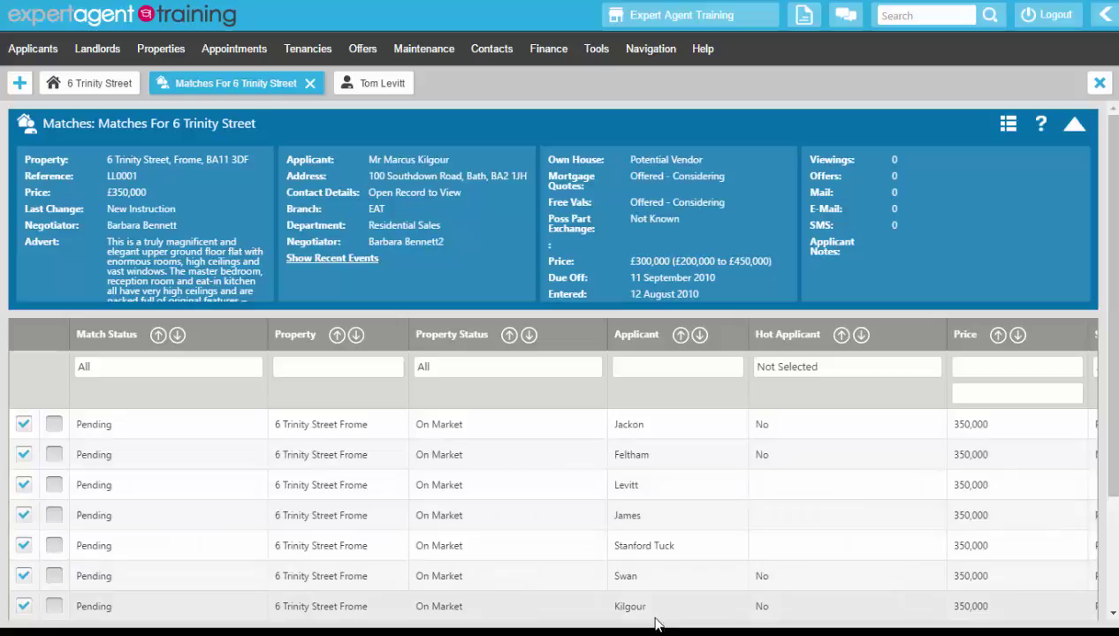
pyautogui.click(654, 583)
pyautogui.click(619, 539)
# - Select the third applicant's match, lock it, then unlock it again
pyautogui.click(583, 524)
pyautogui.click(97, 489)
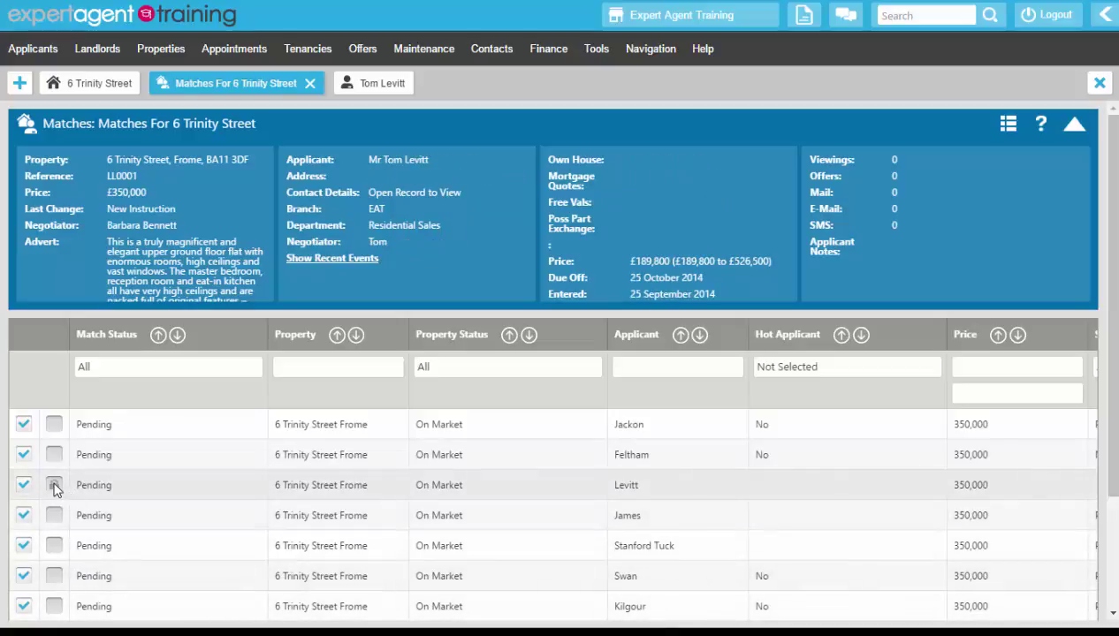
pyautogui.click(54, 486)
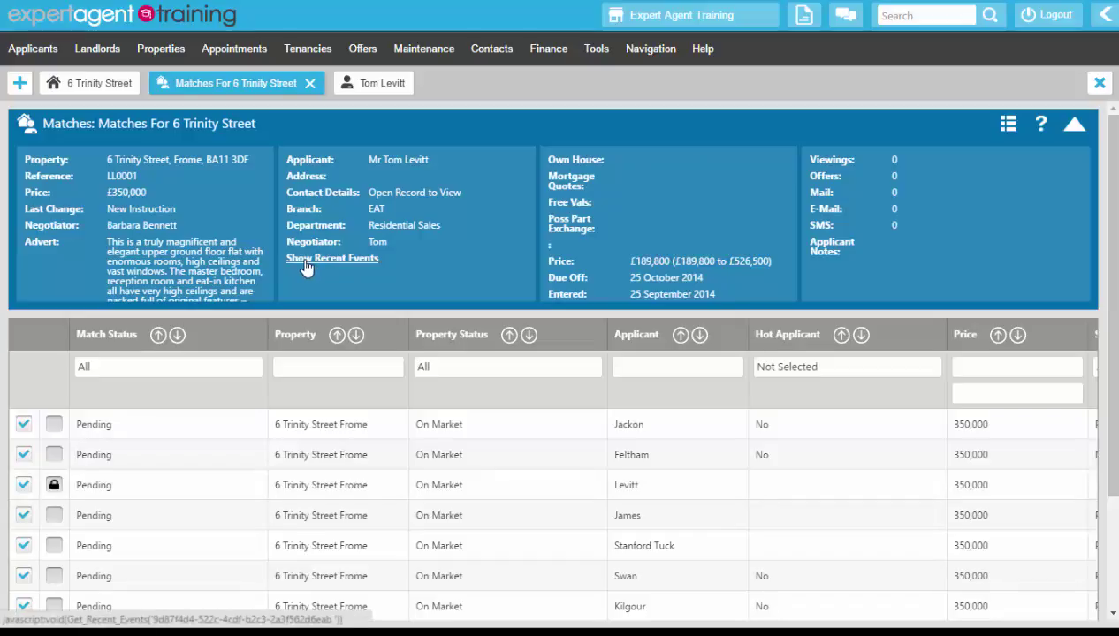
pyautogui.click(54, 486)
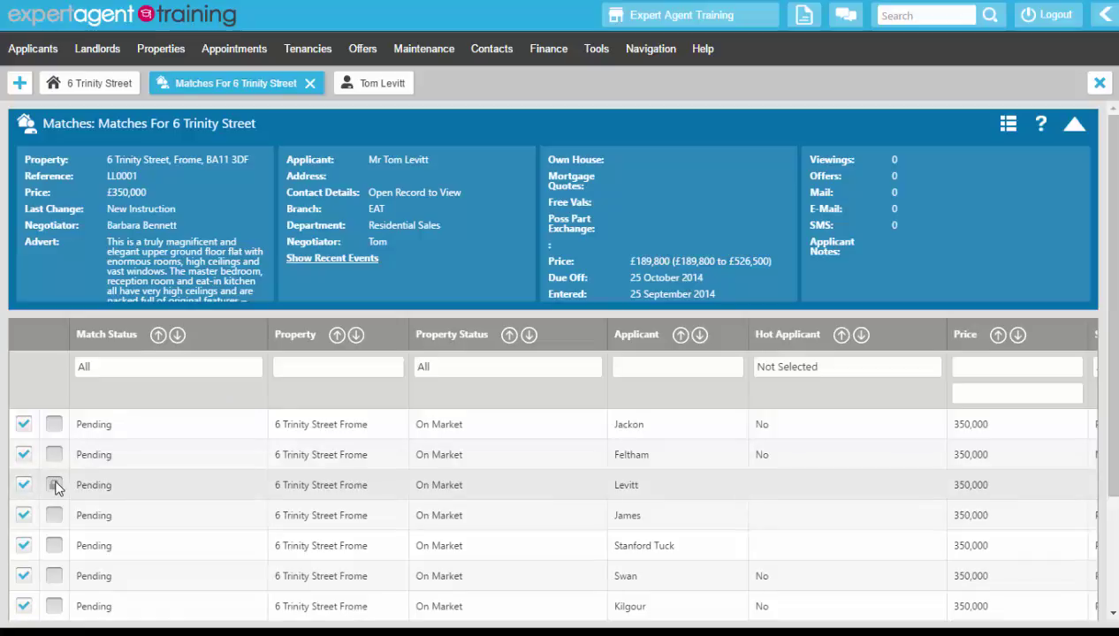
# - Exclude three matches on page 1 and one on page 2, then reject the excluded matches
pyautogui.click(1074, 127)
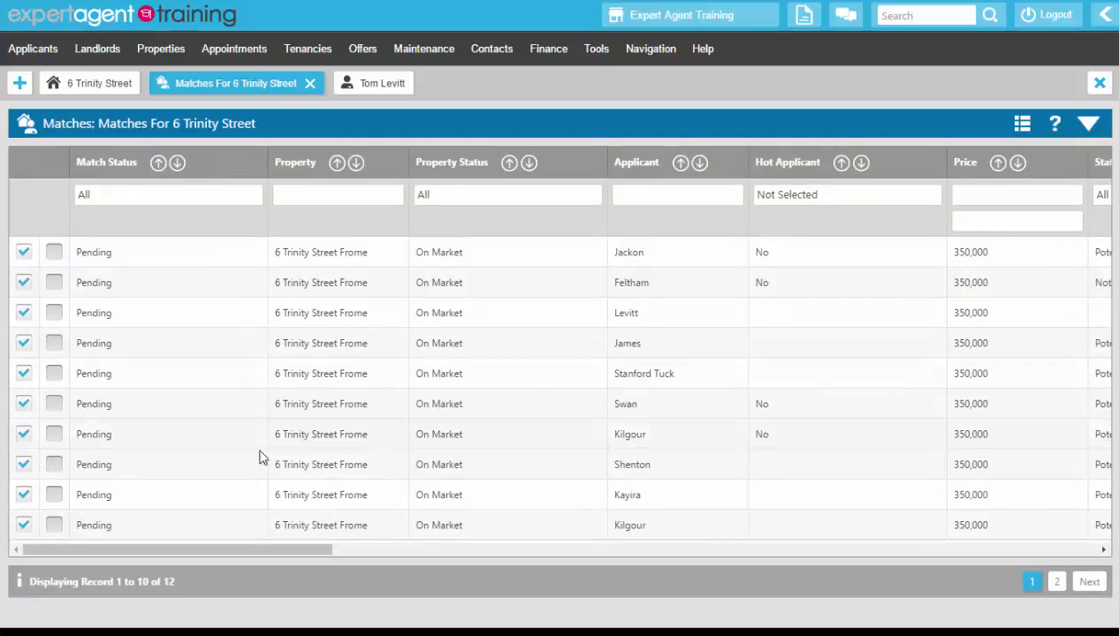
pyautogui.click(23, 313)
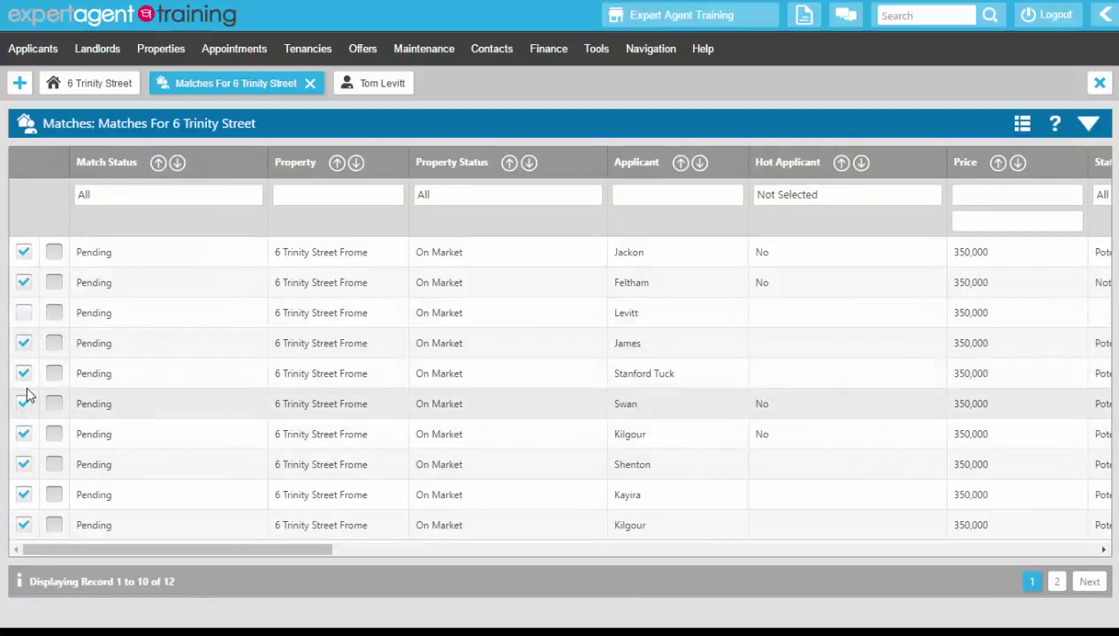
pyautogui.click(25, 380)
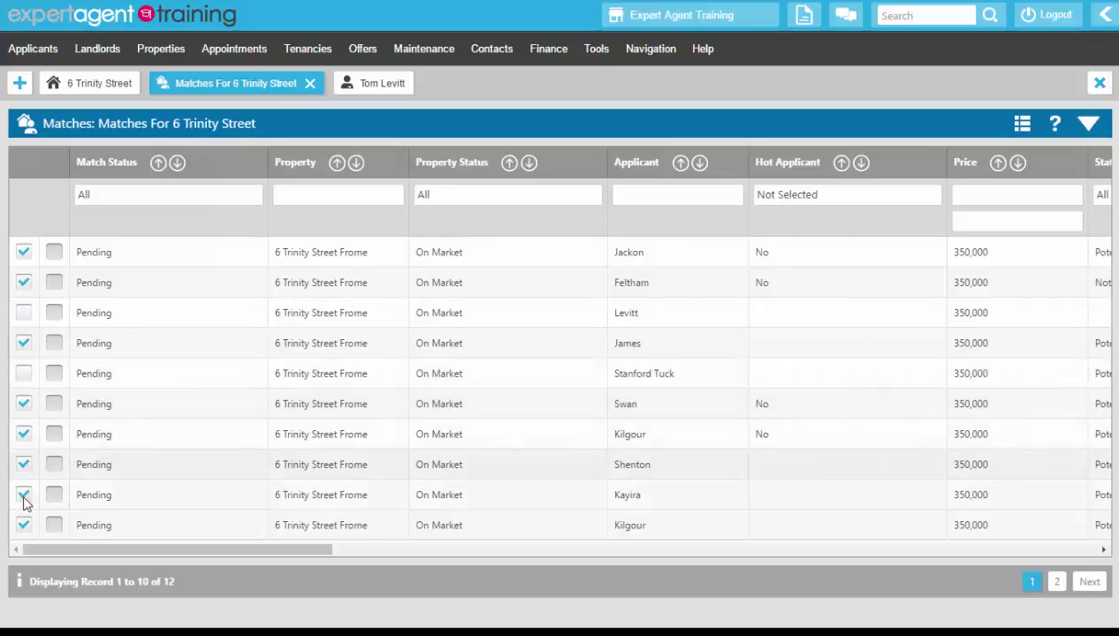
pyautogui.click(24, 526)
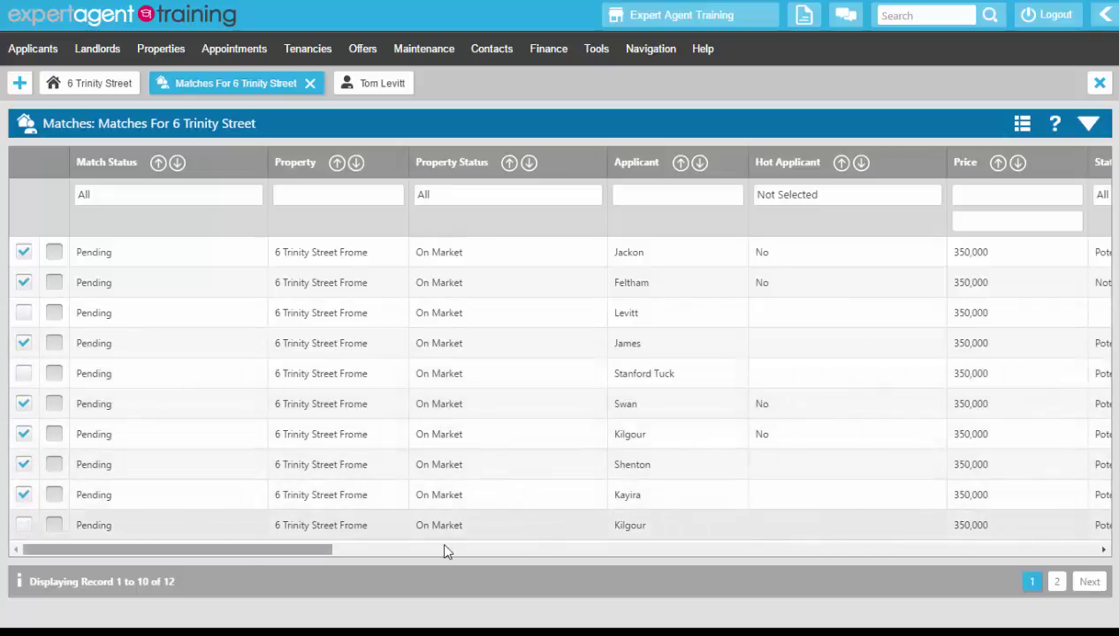
pyautogui.click(1056, 581)
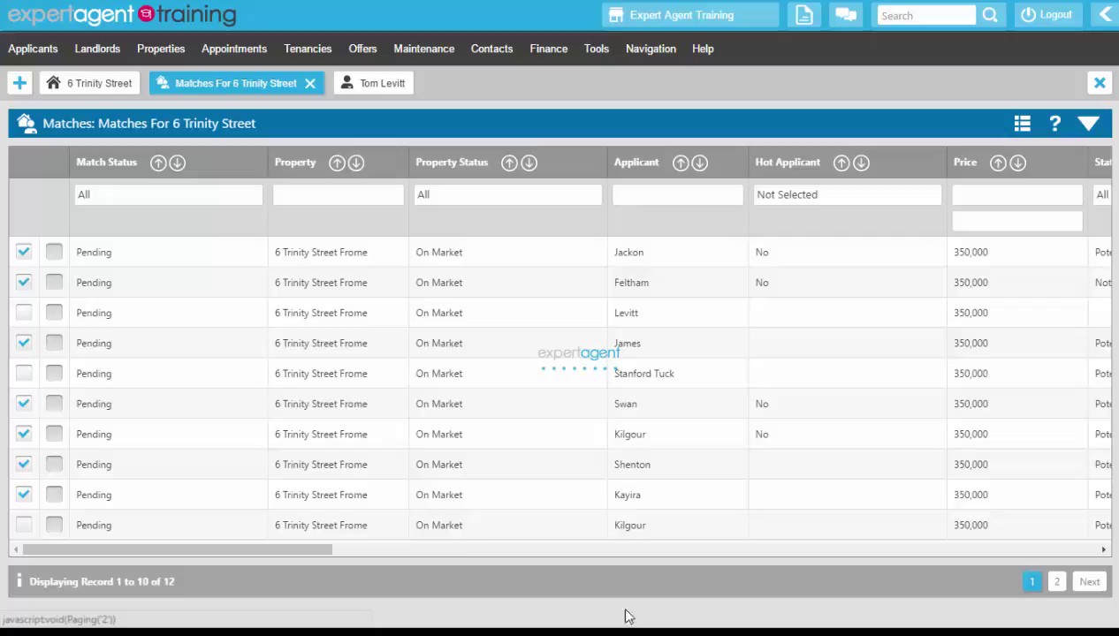
pyautogui.click(24, 254)
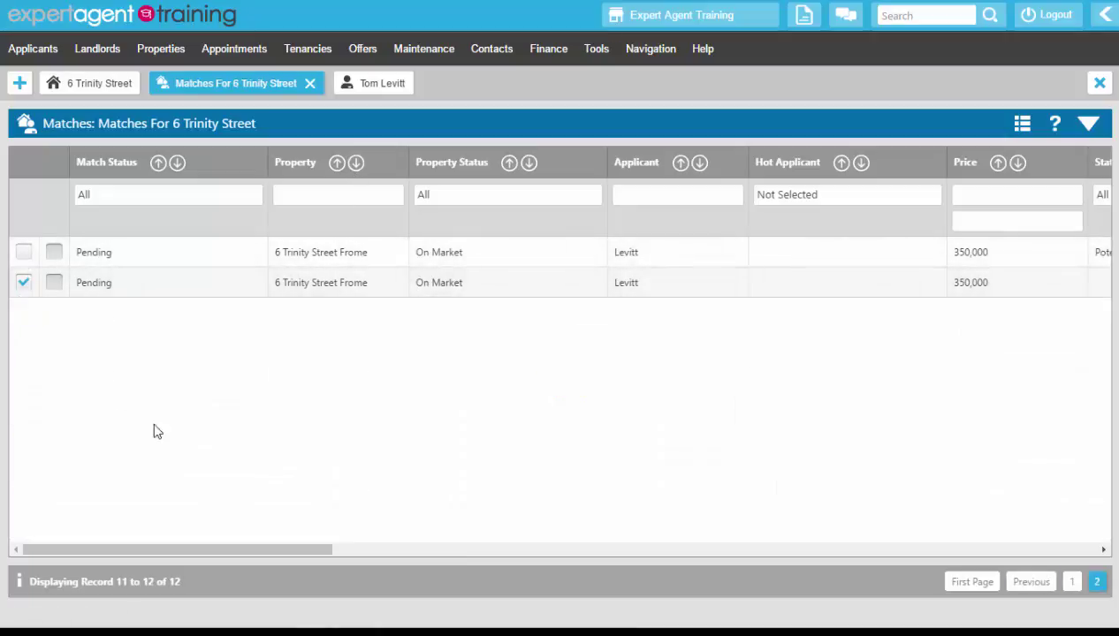
pyautogui.rightClick(309, 138)
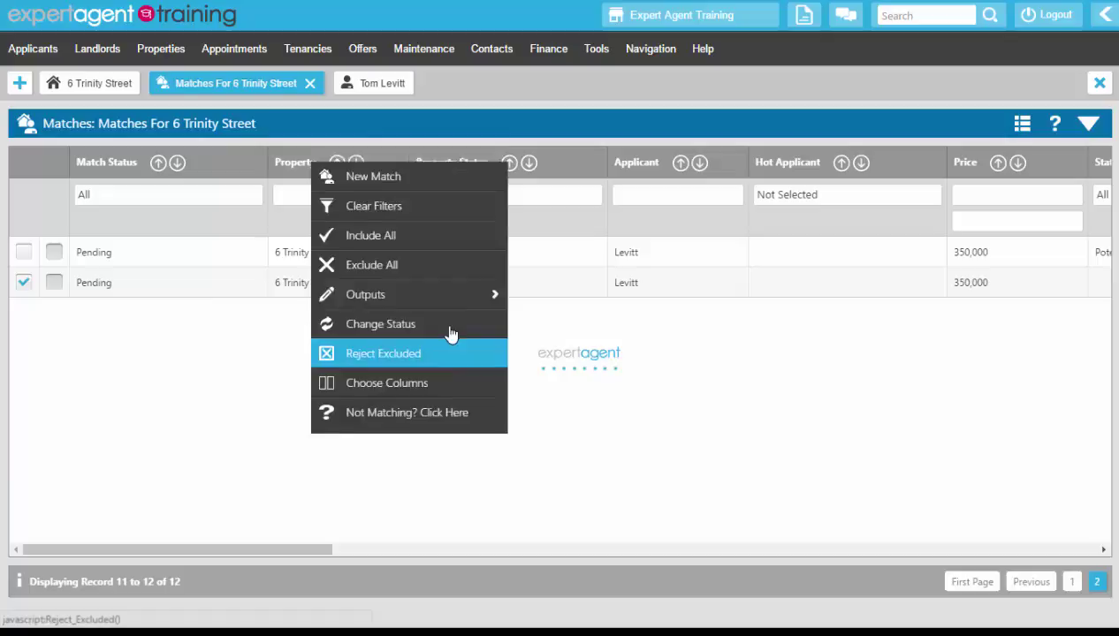
pyautogui.click(450, 333)
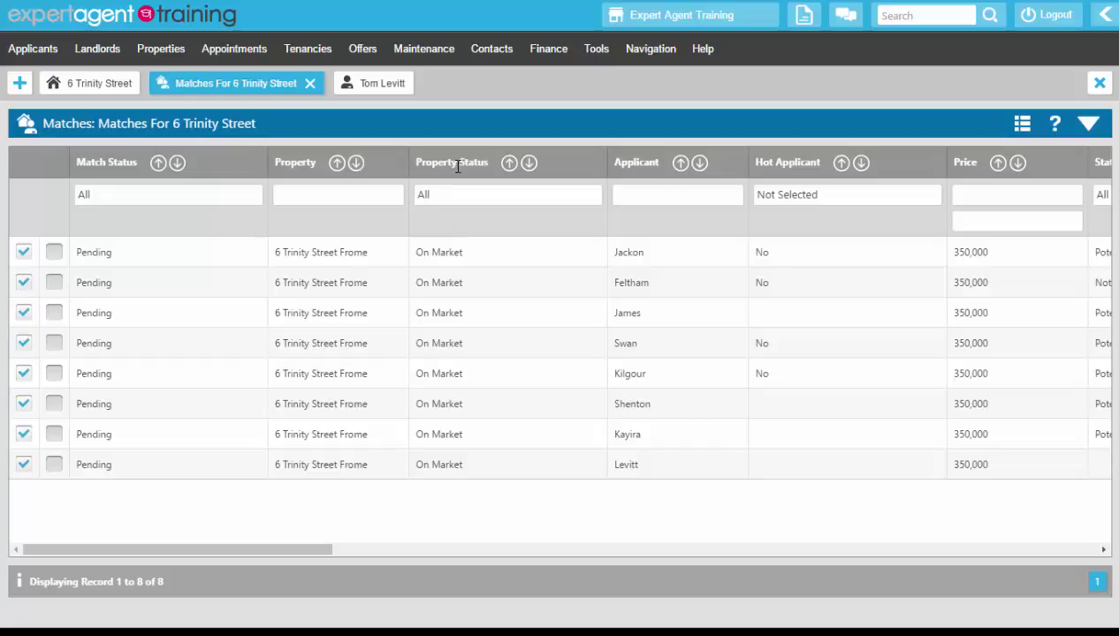
# - Compose an e-mail to the eight included matches via Outputs > Send E-Mail
pyautogui.rightClick(454, 138)
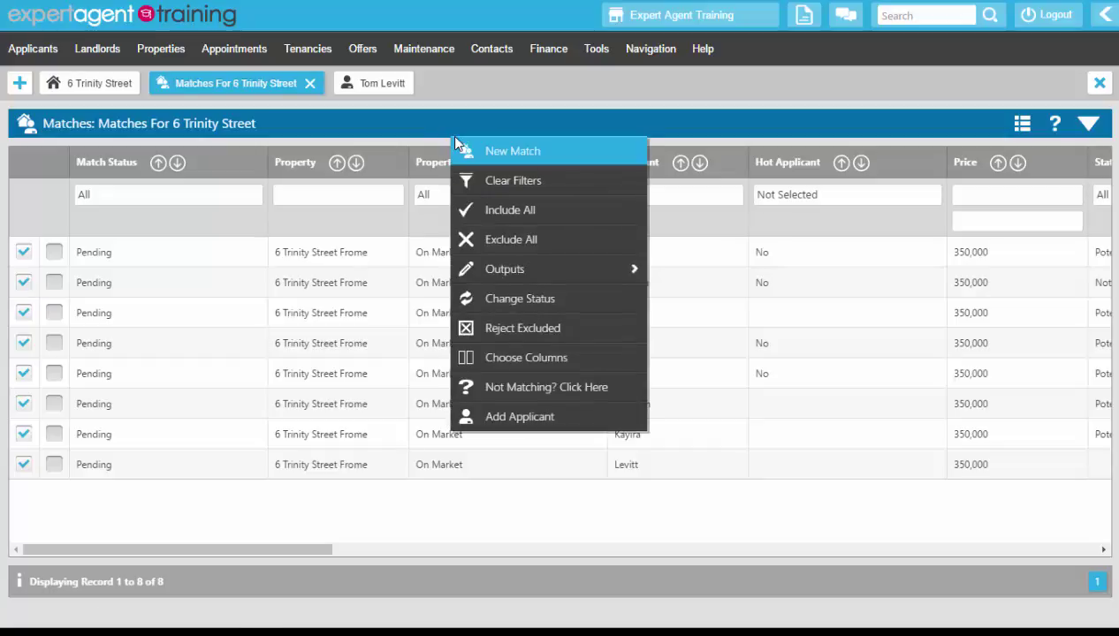
pyautogui.moveTo(470, 274)
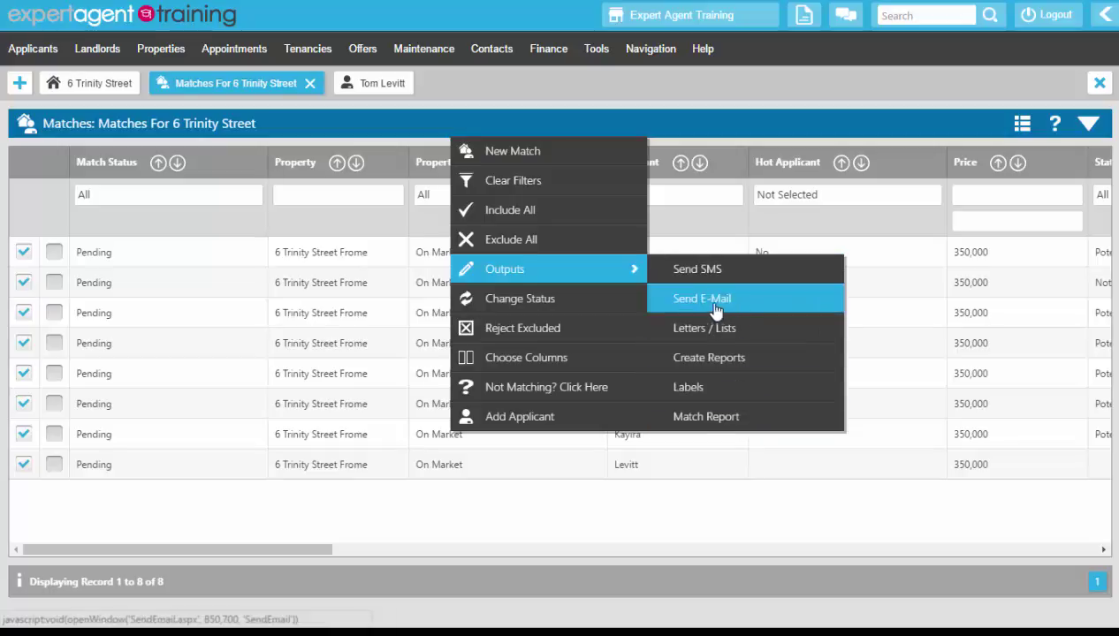
pyautogui.click(791, 307)
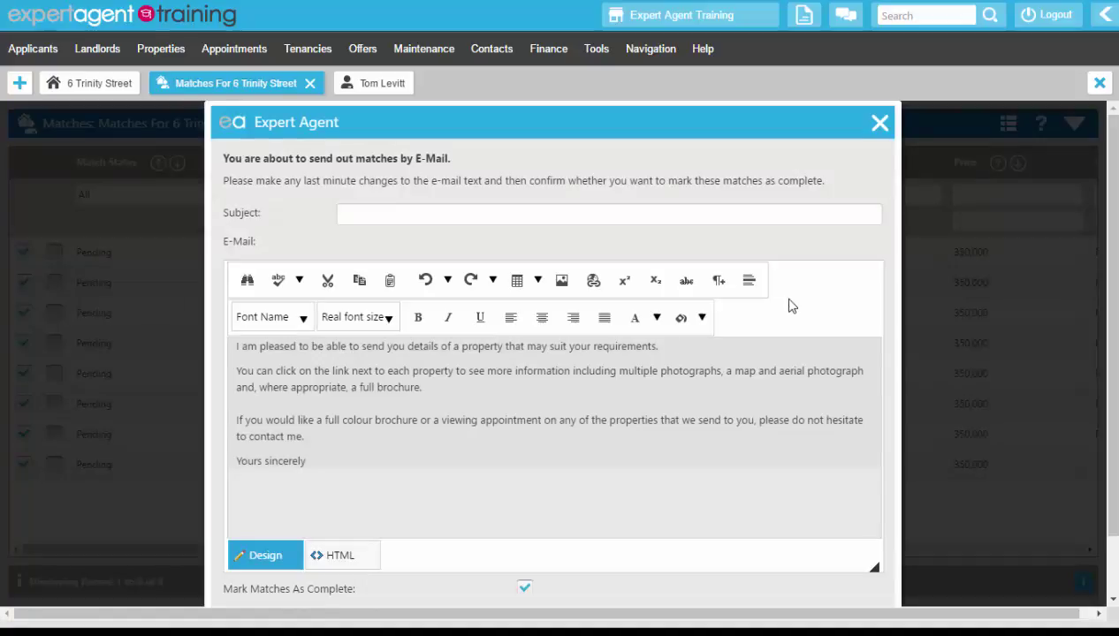
pyautogui.click(375, 214)
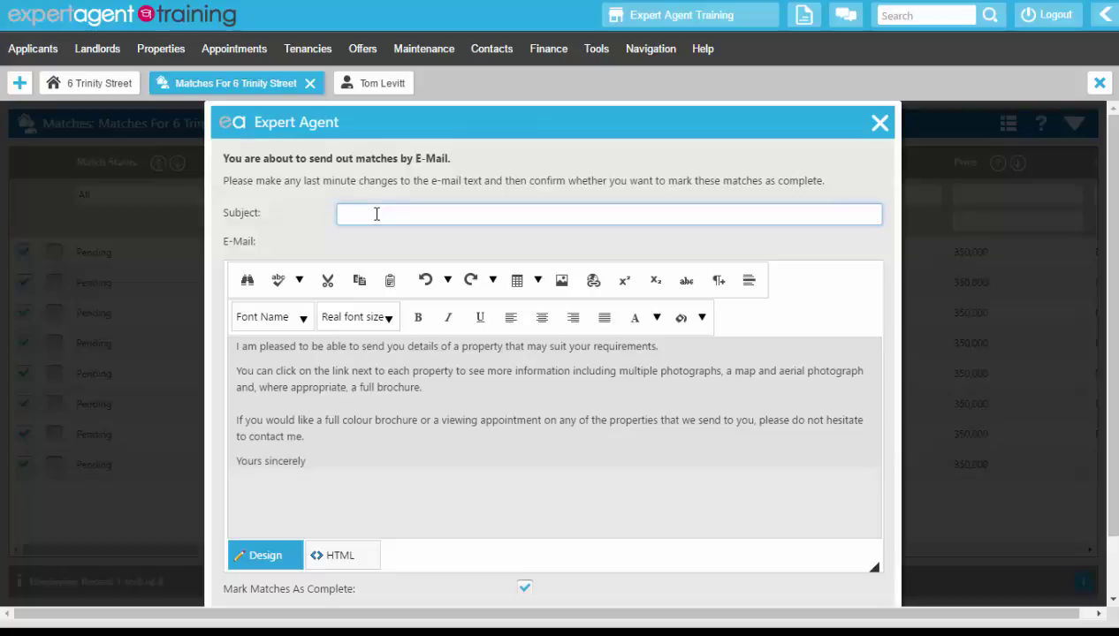
pyautogui.write('New ')
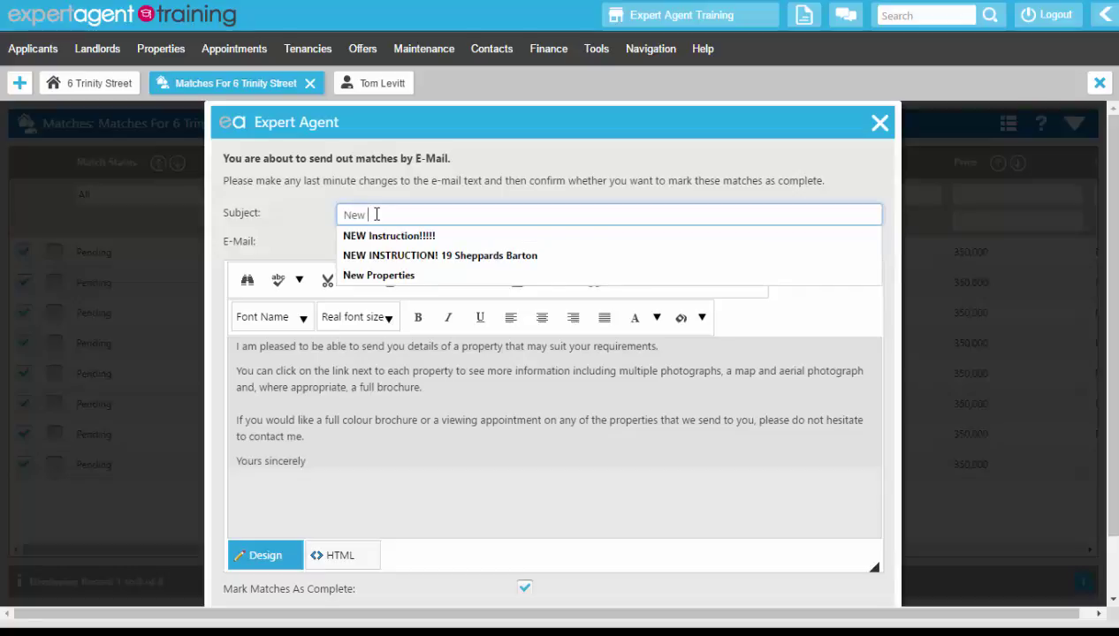
pyautogui.write('I')
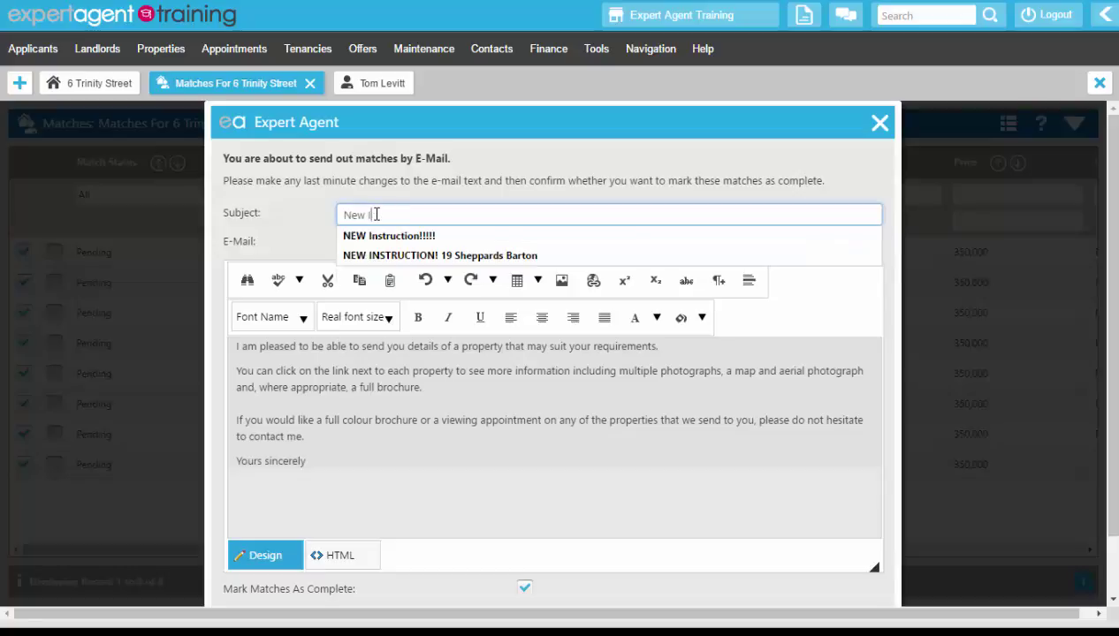
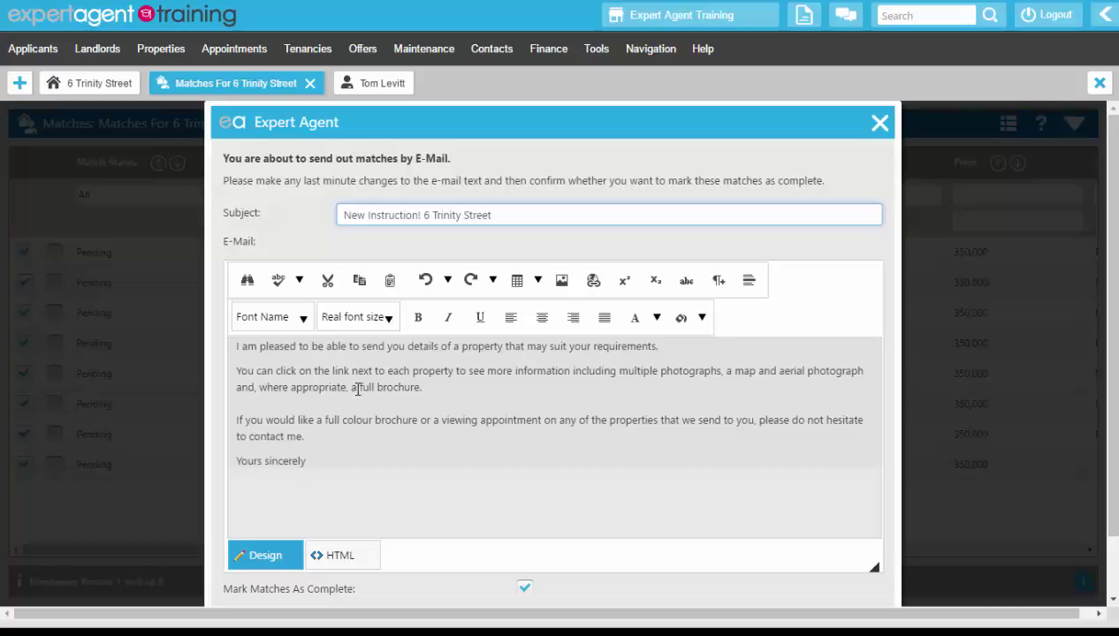
pyautogui.scroll(-2, 357, 389)
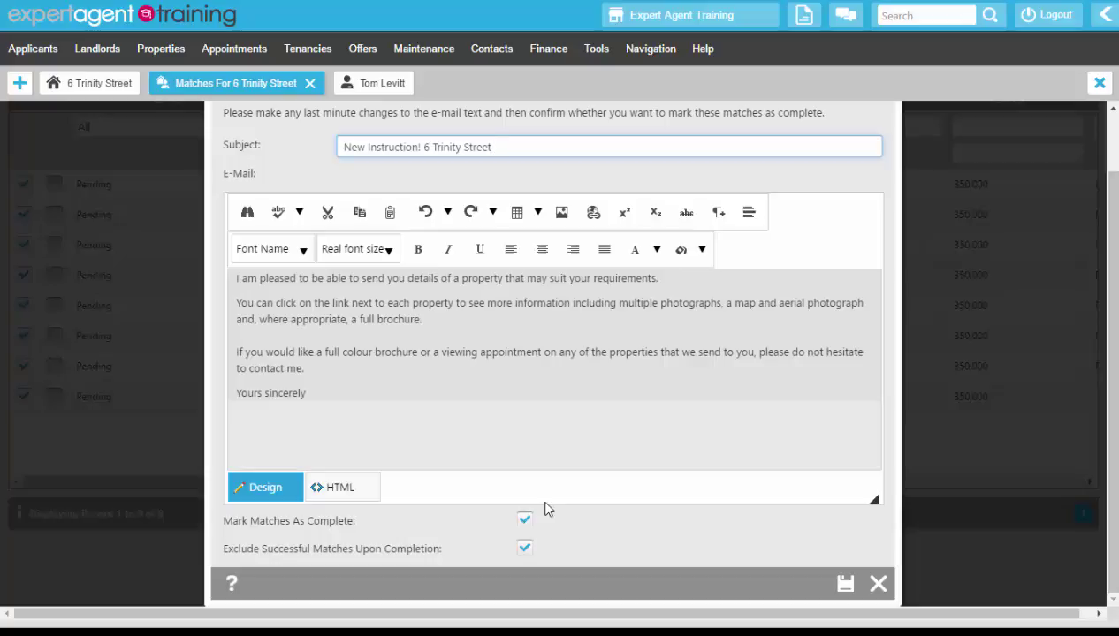
# - Send the match e-mails, then open the remaining pending match's applicant record
pyautogui.click(847, 584)
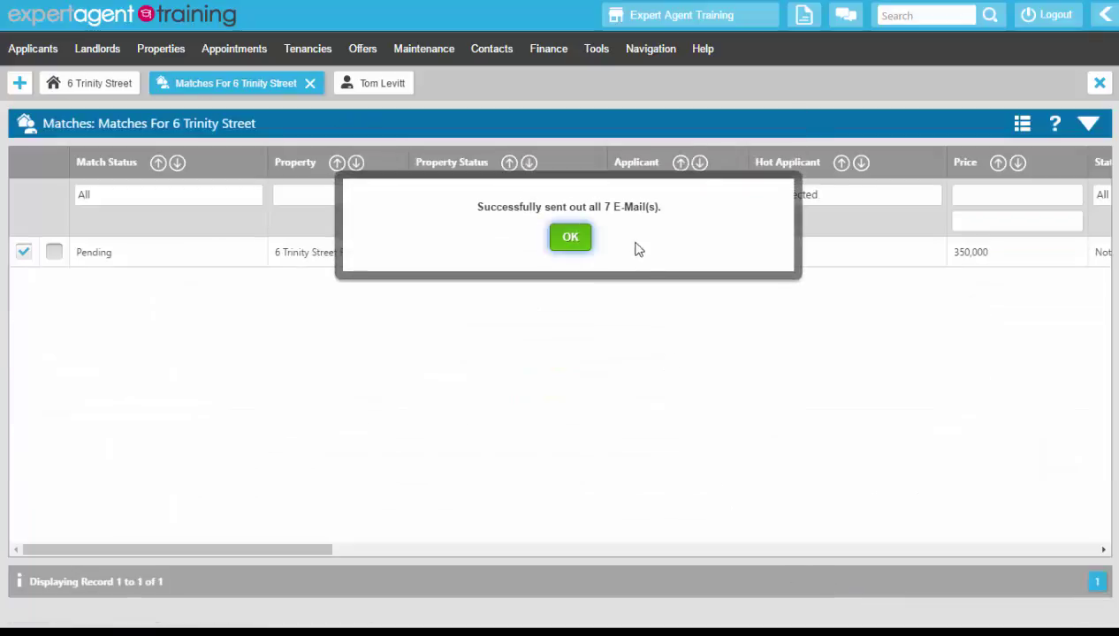
pyautogui.click(571, 239)
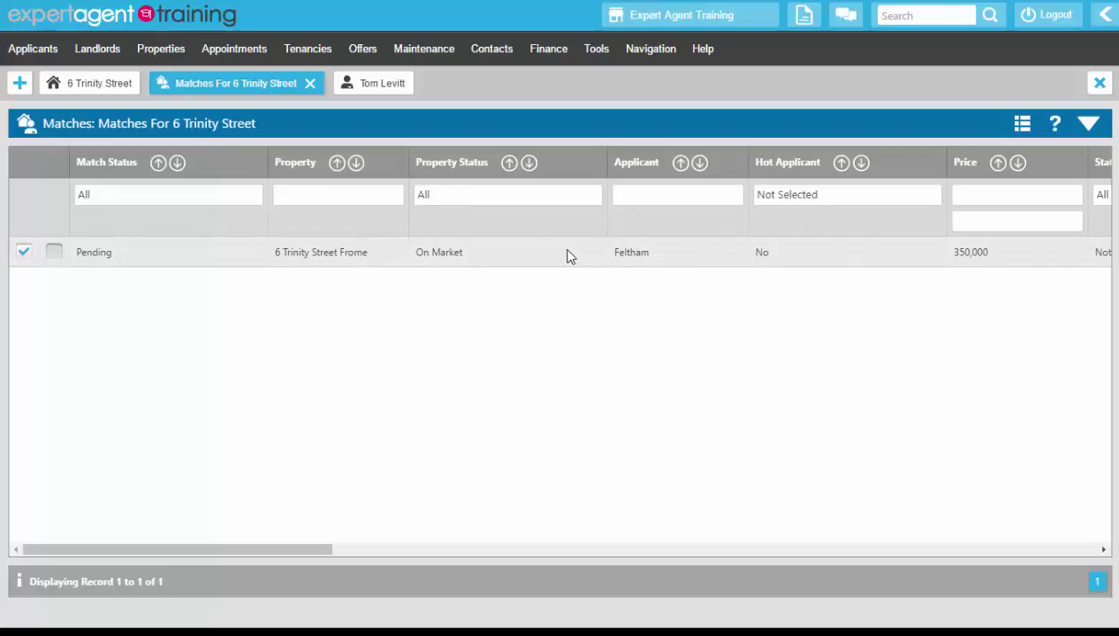
pyautogui.doubleClick(570, 255)
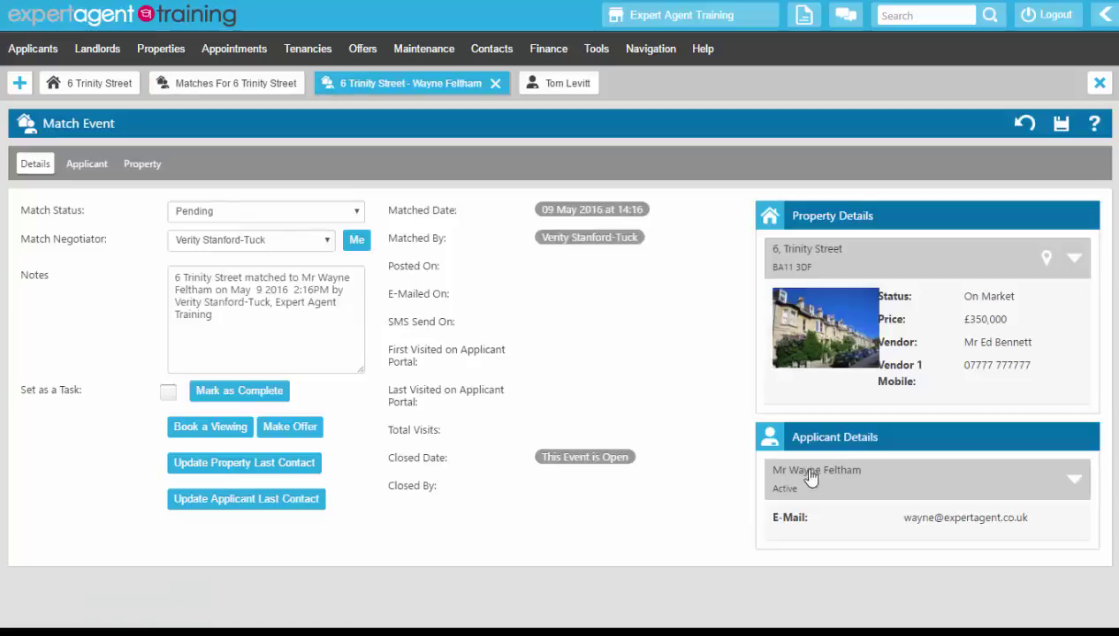
pyautogui.click(941, 530)
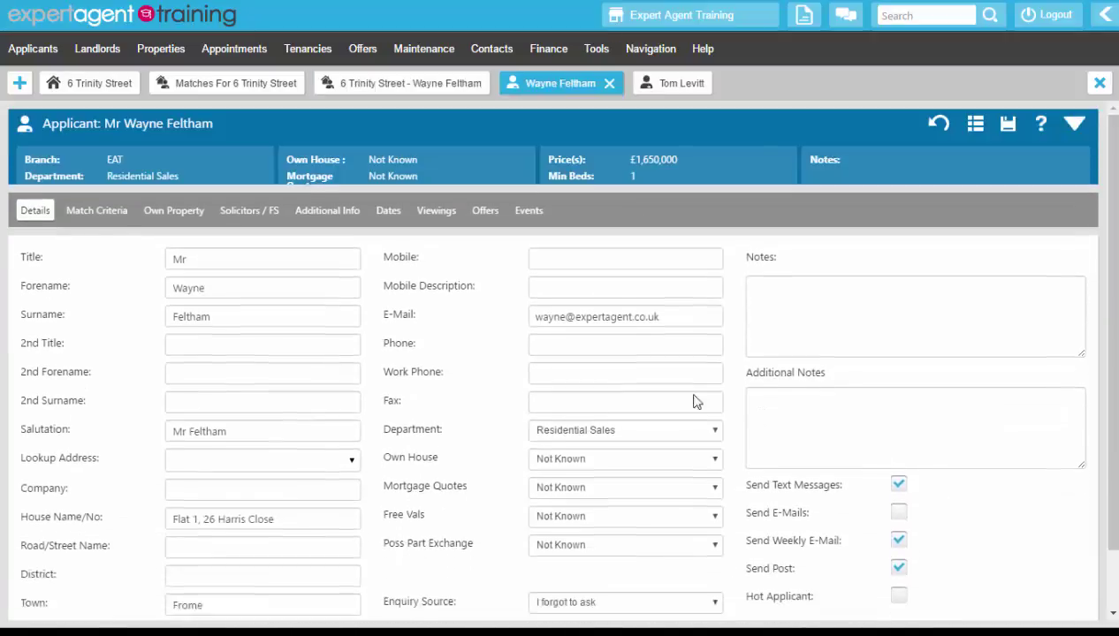
pyautogui.moveTo(677, 267); pyautogui.dragTo(497, 277)
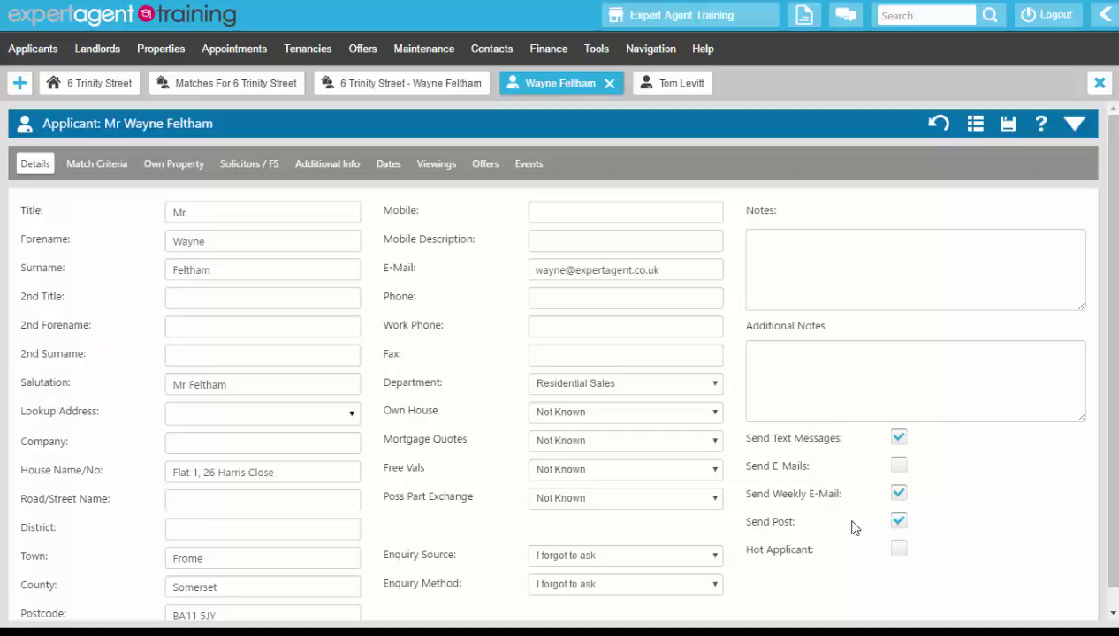
# - Tick Send E-Mails on the applicant, save, and close the applicant and Match Event tabs
pyautogui.click(899, 465)
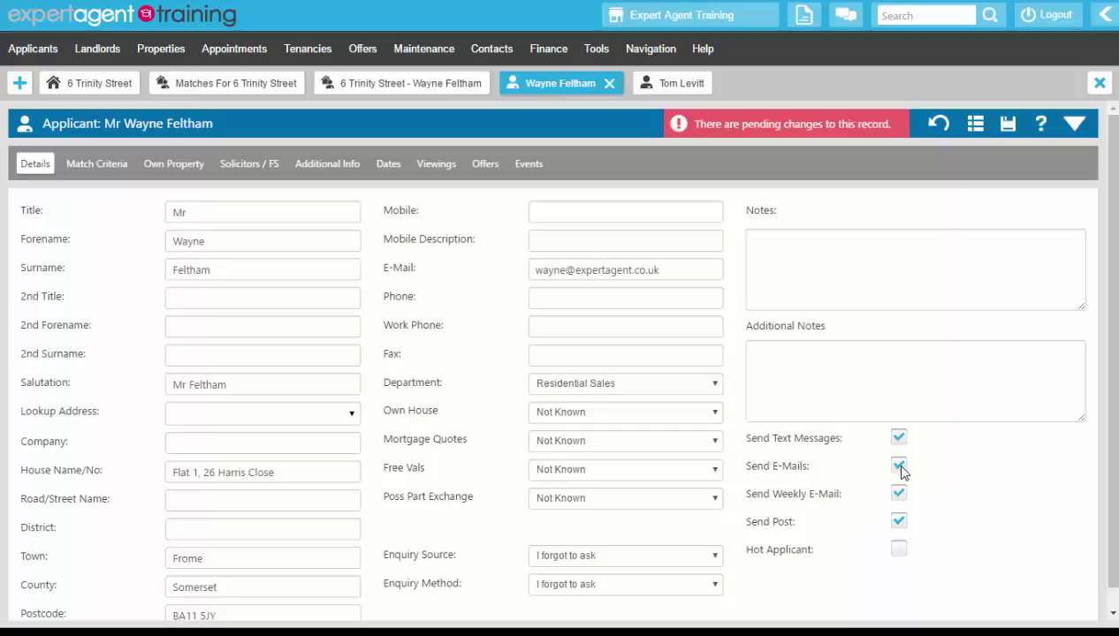
pyautogui.click(1008, 126)
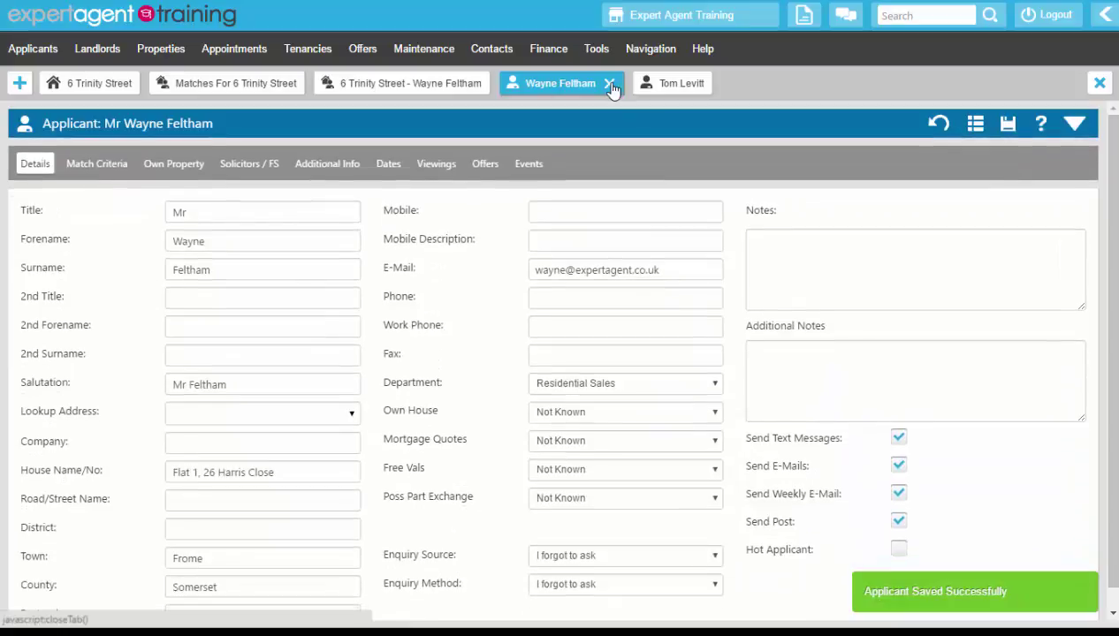
pyautogui.click(609, 85)
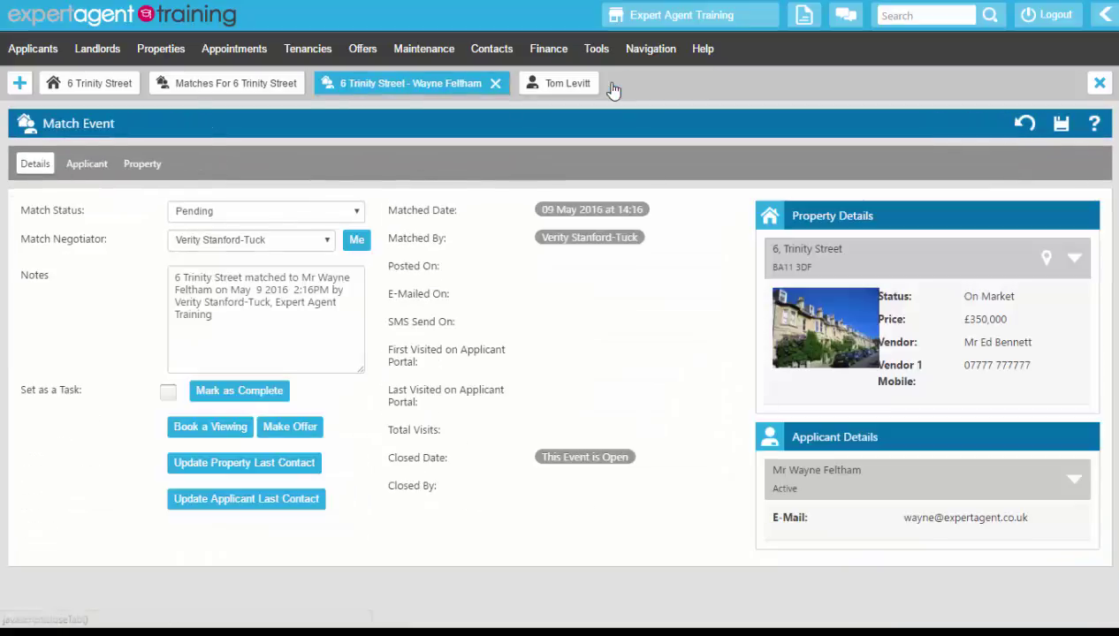
pyautogui.click(496, 84)
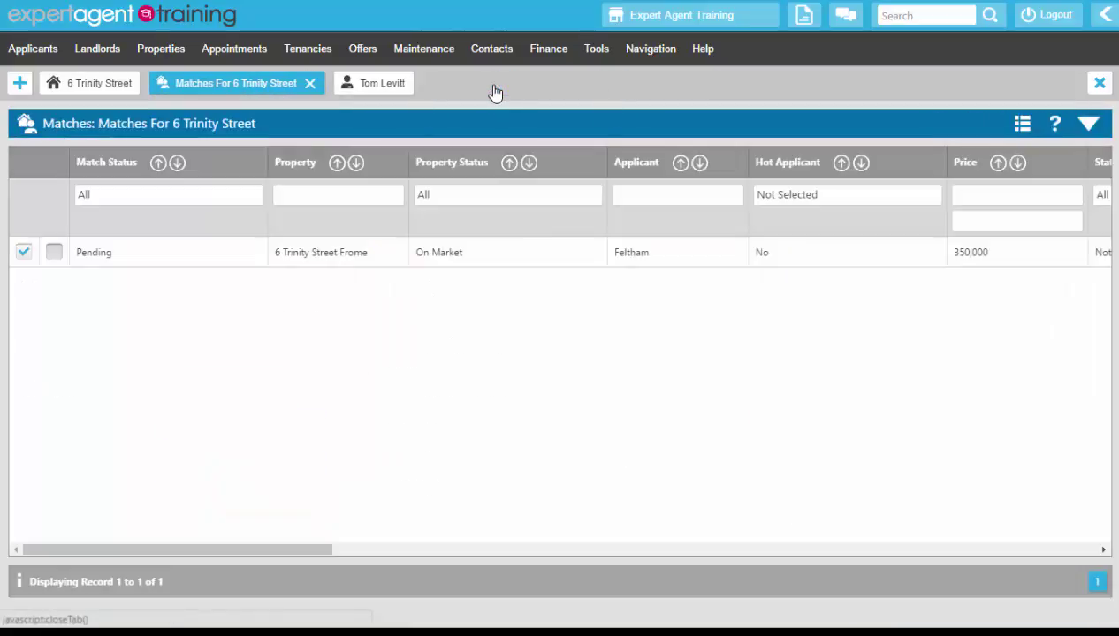
pyautogui.rightClick(500, 137)
pyautogui.moveTo(606, 267)
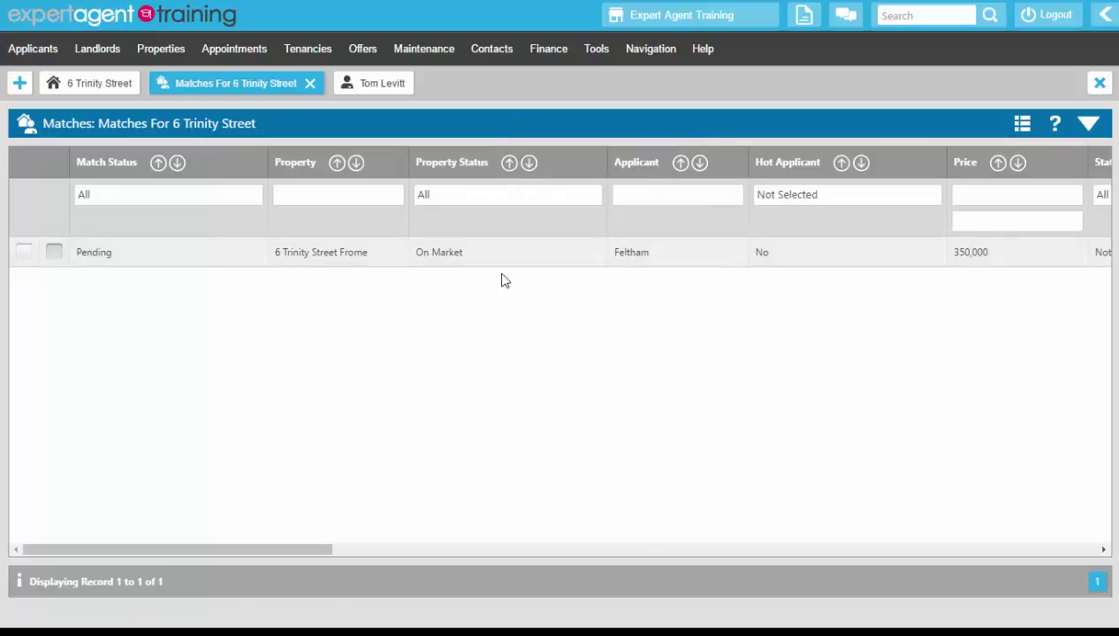
pyautogui.rightClick(507, 131)
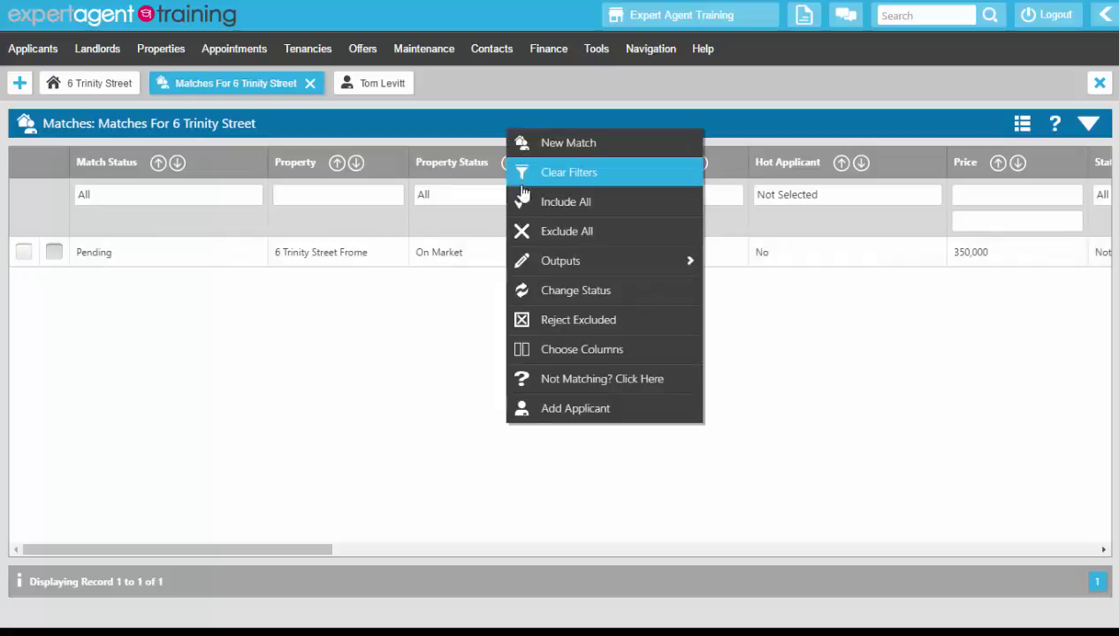
pyautogui.click(533, 325)
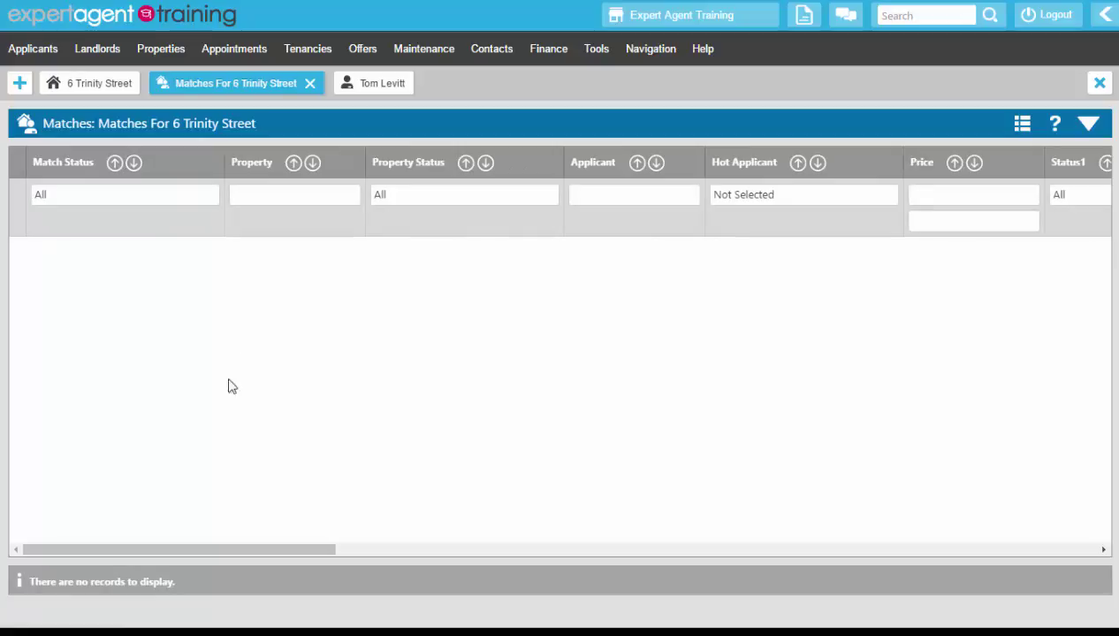
pyautogui.moveTo(168, 584); pyautogui.dragTo(93, 583)
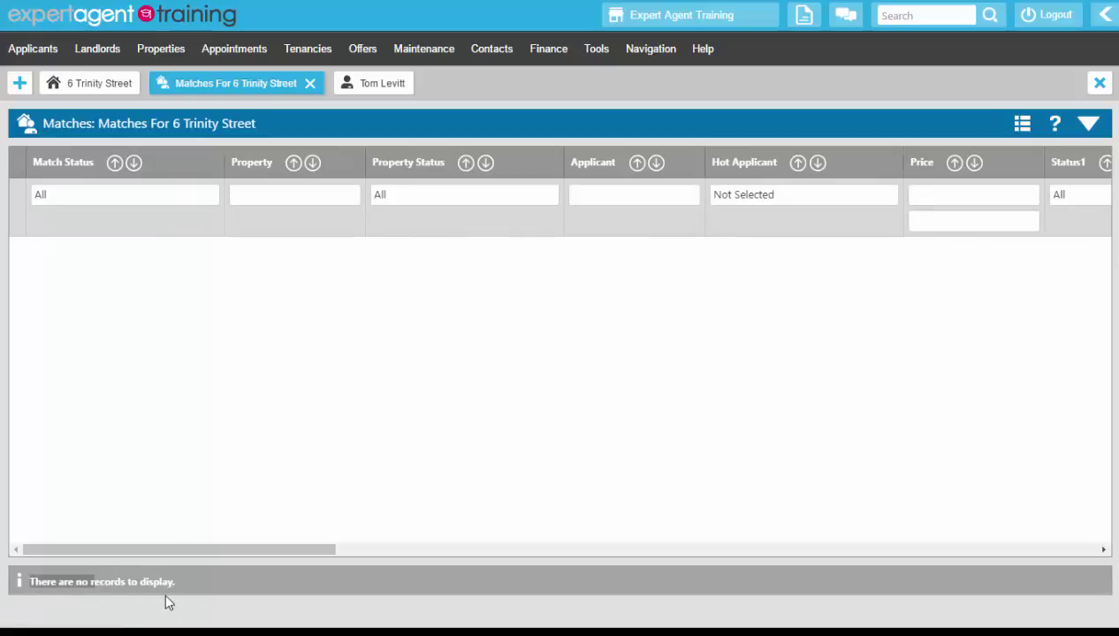
pyautogui.click(144, 425)
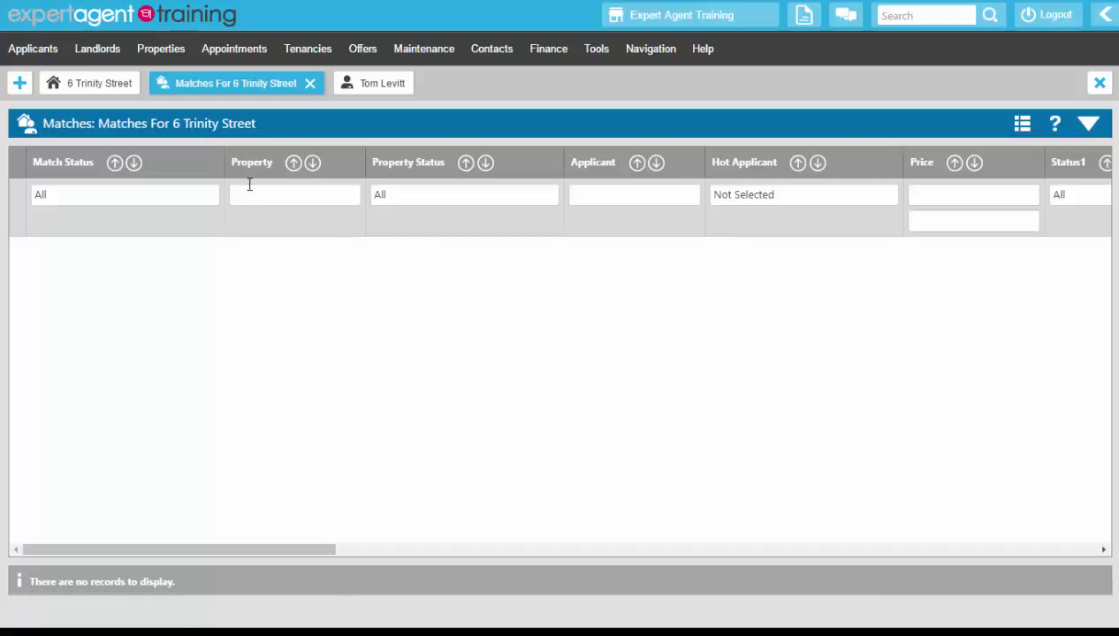
# - Return to the property and review the 7 Match events on its Events tab
pyautogui.click(310, 86)
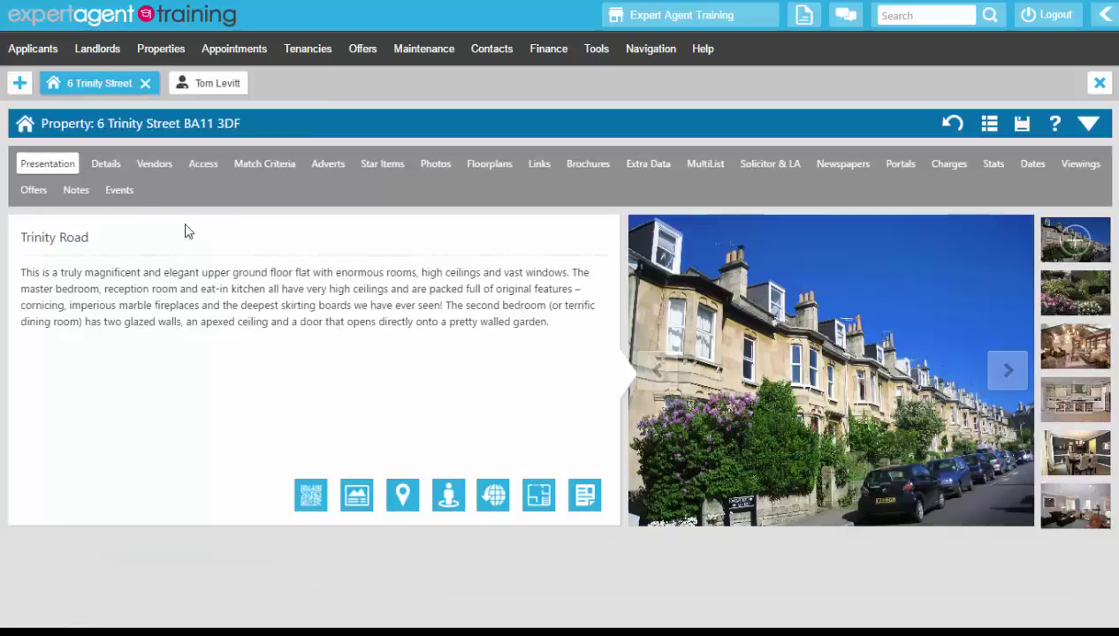
pyautogui.click(116, 191)
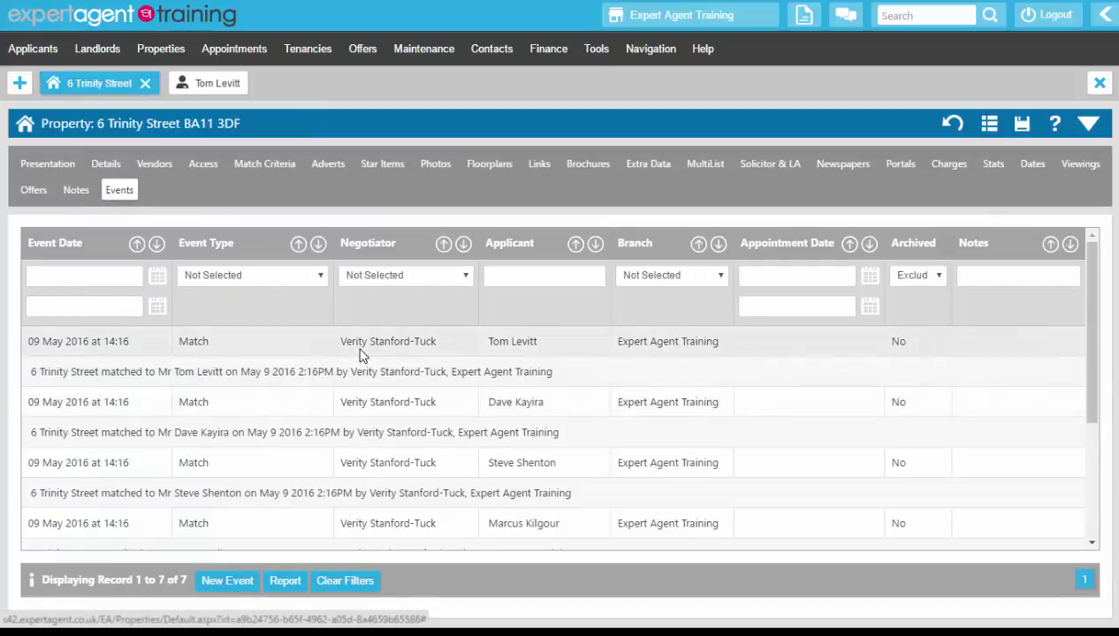
pyautogui.scroll(-3, 358, 352)
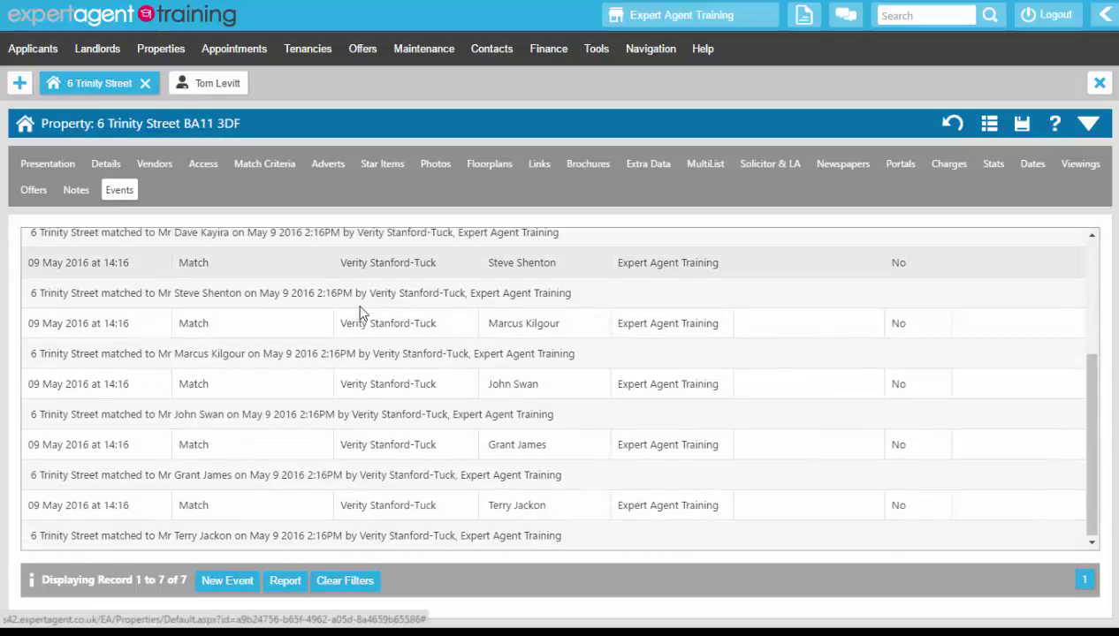
pyautogui.scroll(5, 361, 320)
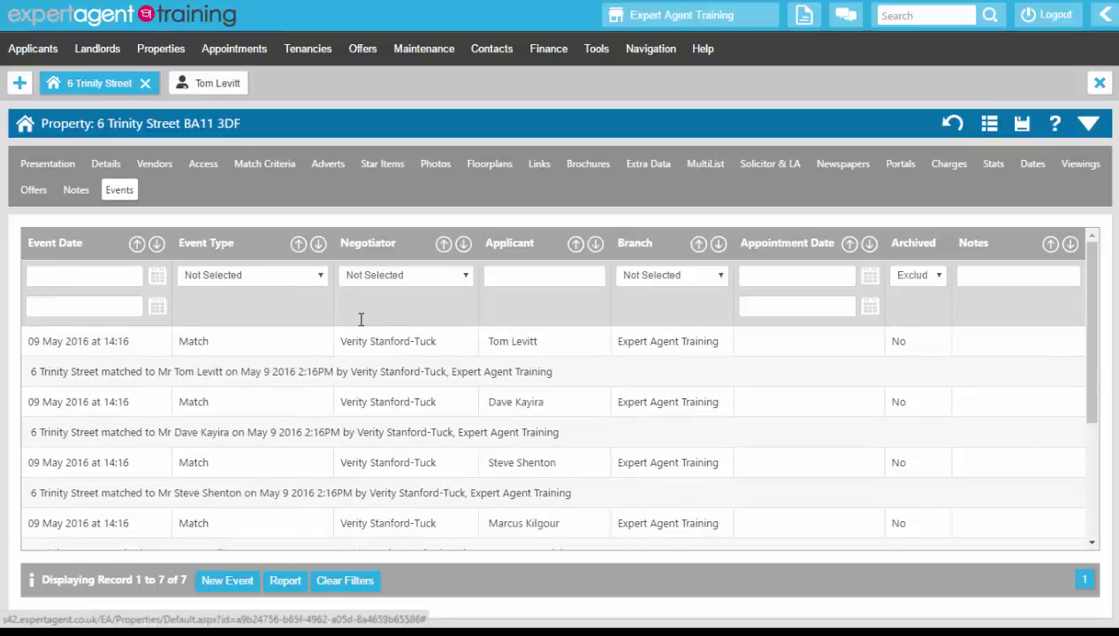